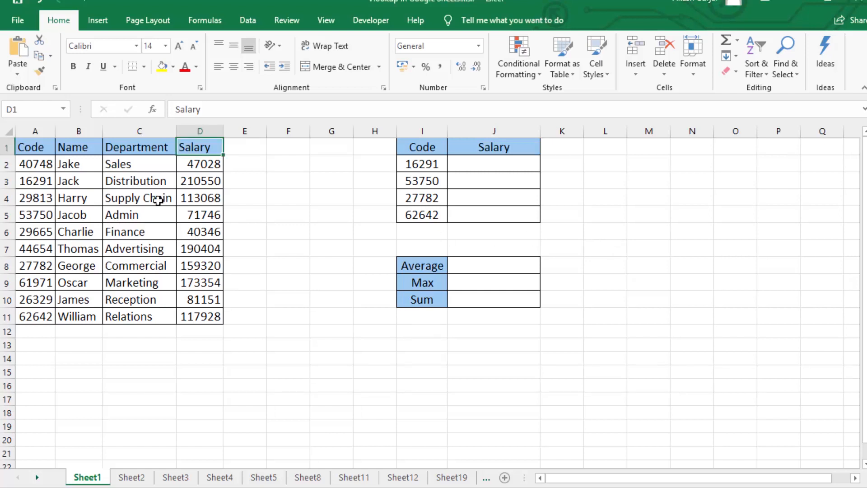
# - Examine the employee table's Code, Name, Department and Salary columns and the adjacent Code and Salary lookup table
pyautogui.click(116, 197)
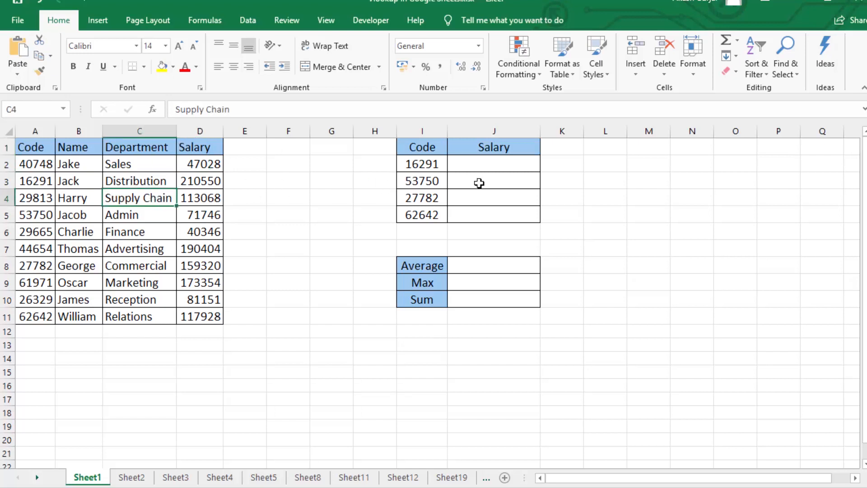
pyautogui.moveTo(417, 158); pyautogui.dragTo(418, 216)
pyautogui.click(125, 159)
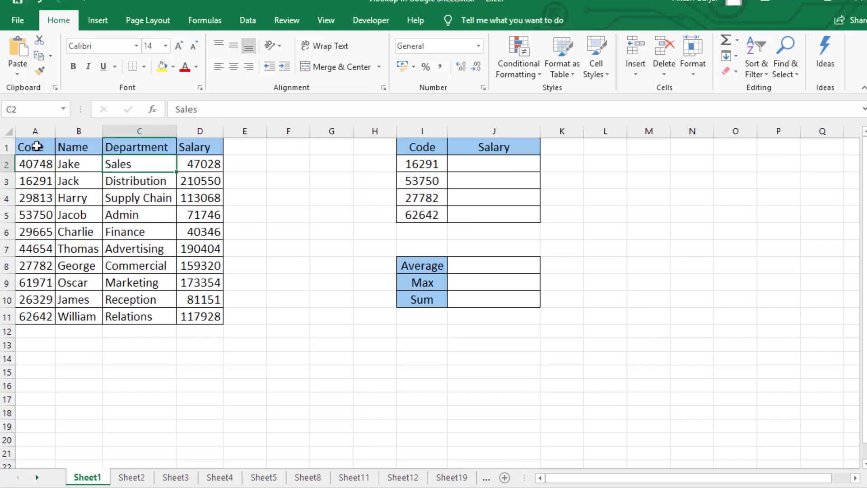
pyautogui.click(36, 131)
pyautogui.click(79, 130)
pyautogui.click(139, 131)
pyautogui.click(199, 131)
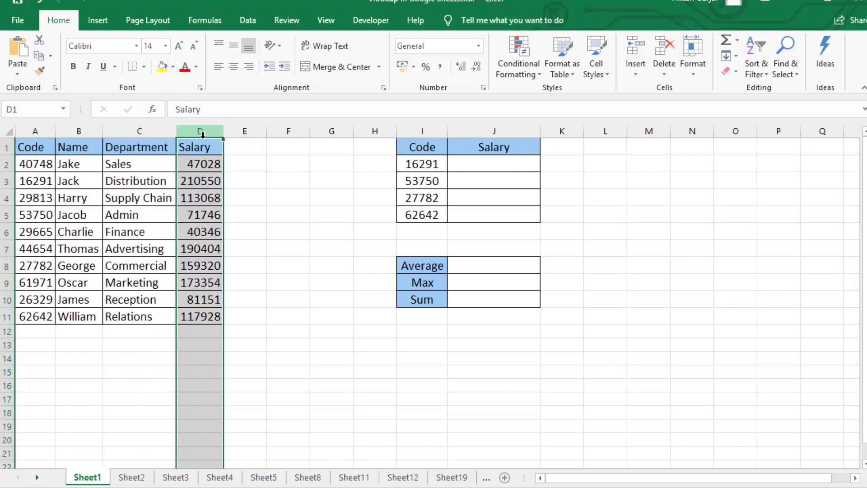
pyautogui.click(201, 164)
pyautogui.click(482, 163)
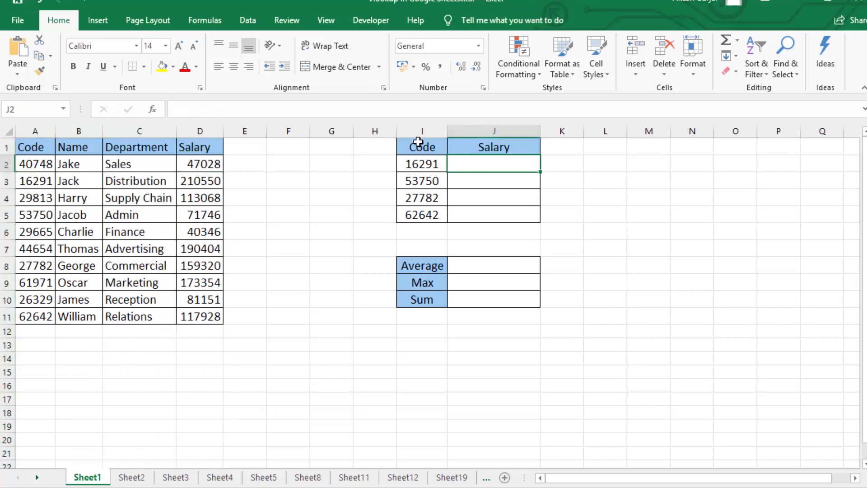
pyautogui.moveTo(418, 144); pyautogui.dragTo(493, 213)
pyautogui.click(491, 192)
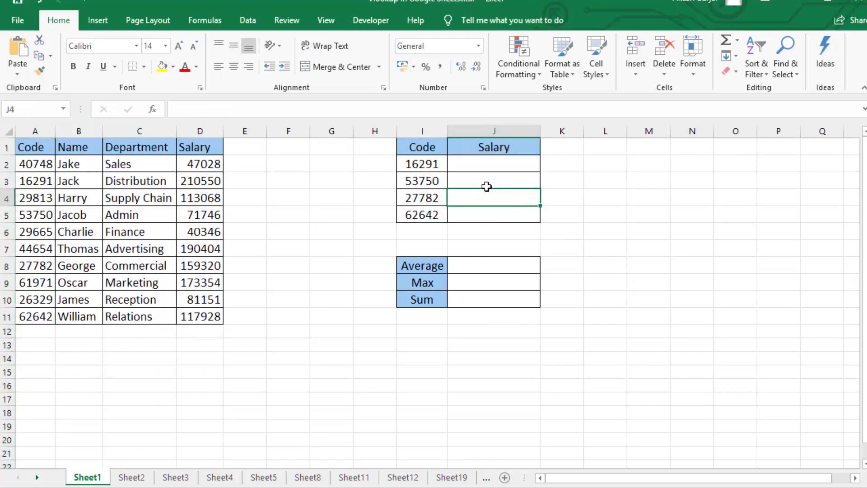
# - Look up the salary for the first code in J2 with =VLOOKUP(I2,A2:D11,4,0)
pyautogui.click(469, 164)
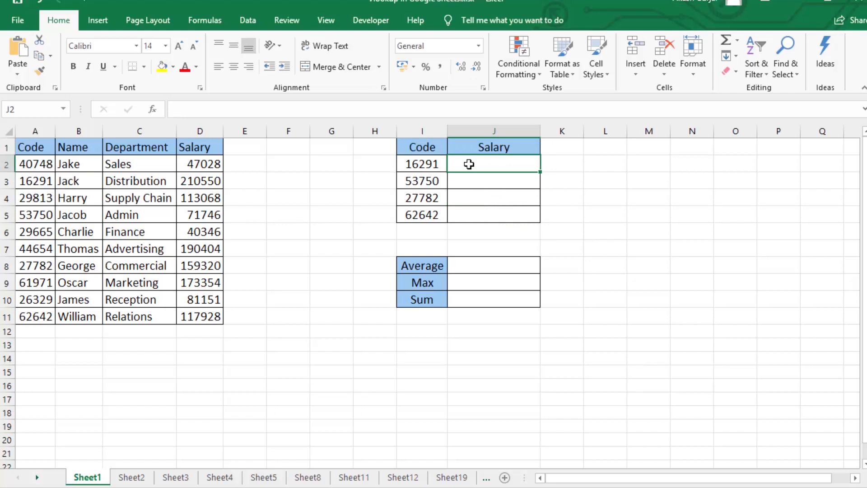
pyautogui.write('=VLOOKUP(')
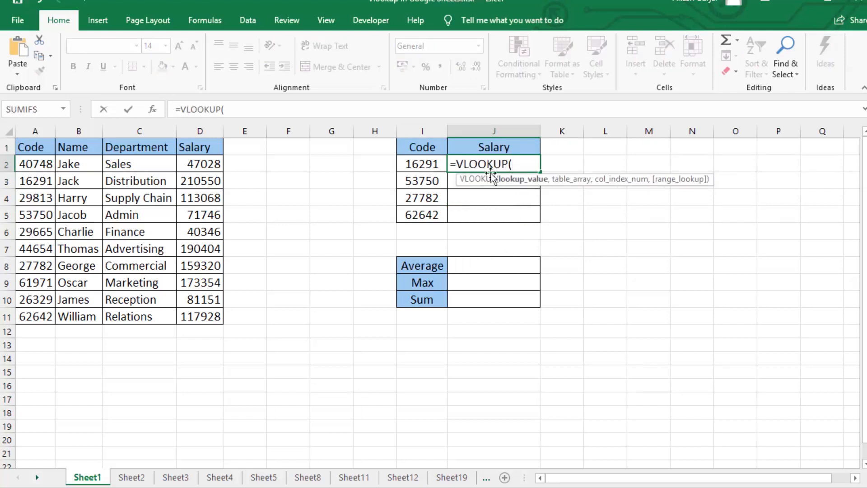
pyautogui.click(410, 169)
pyautogui.write(',')
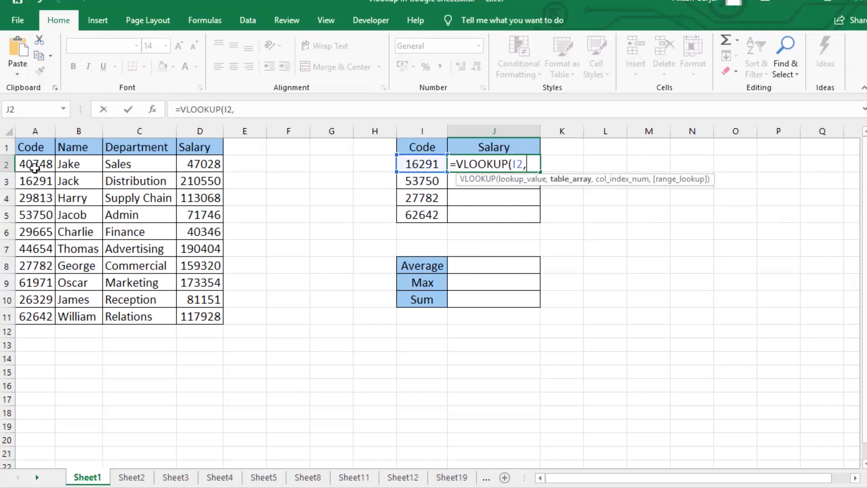
pyautogui.moveTo(34, 164); pyautogui.dragTo(214, 316)
pyautogui.write(',')
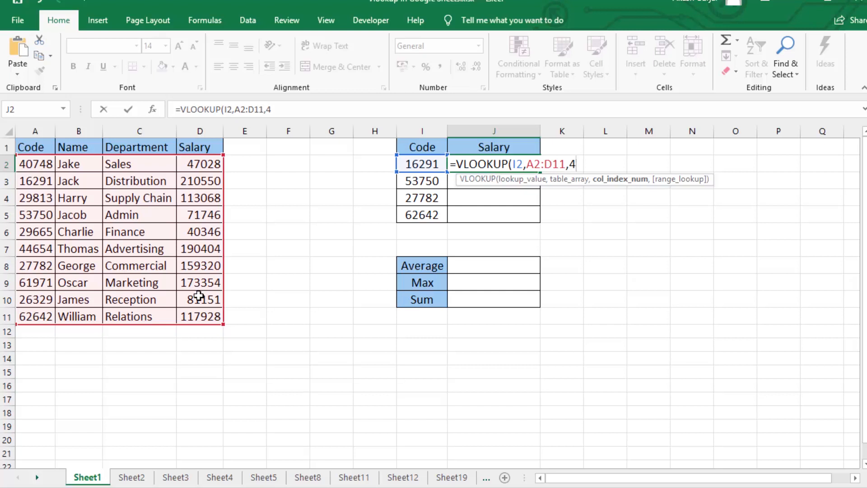
pyautogui.write('4,0')
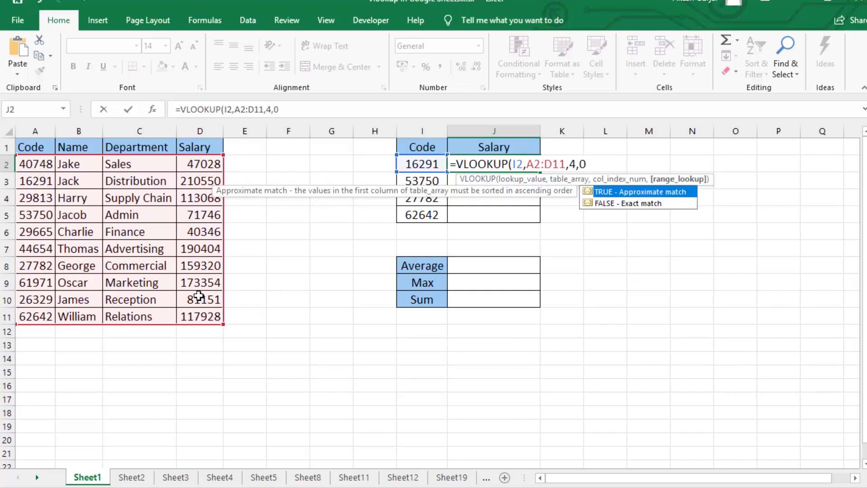
pyautogui.write(')')
pyautogui.press('Return')
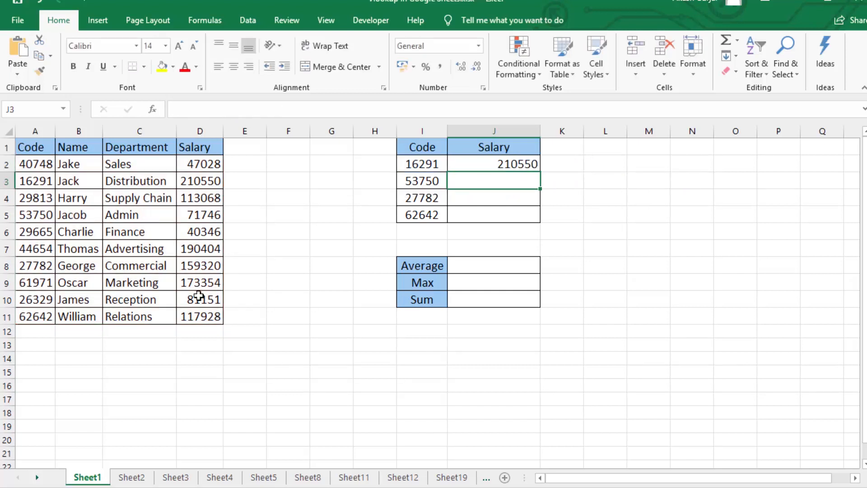
pyautogui.click(500, 163)
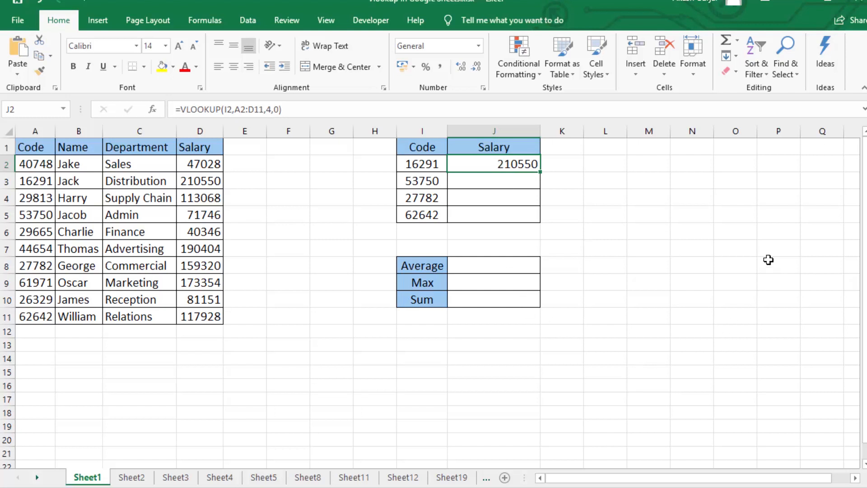
# - Look through the worksheets up to Sheet13 for the table with Code, Salary and Name columns
pyautogui.click(132, 480)
pyautogui.click(175, 480)
pyautogui.click(221, 479)
pyautogui.click(263, 479)
pyautogui.click(313, 479)
pyautogui.click(369, 479)
pyautogui.click(403, 478)
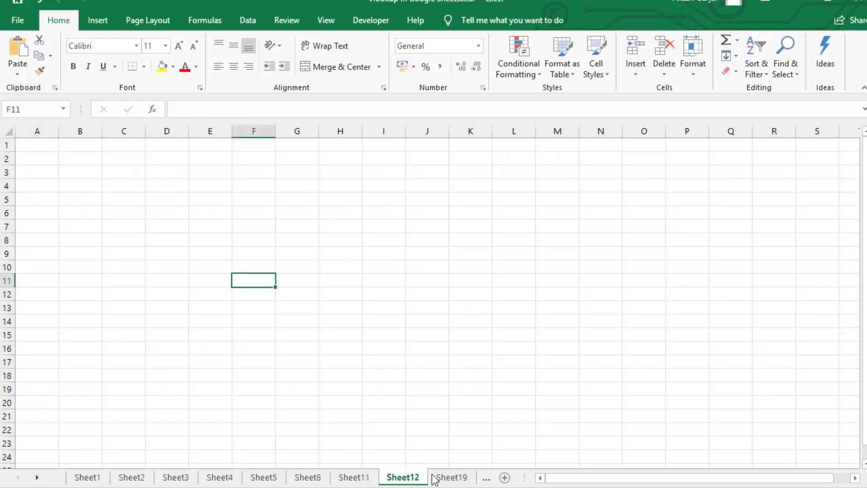
pyautogui.click(452, 478)
pyautogui.click(486, 478)
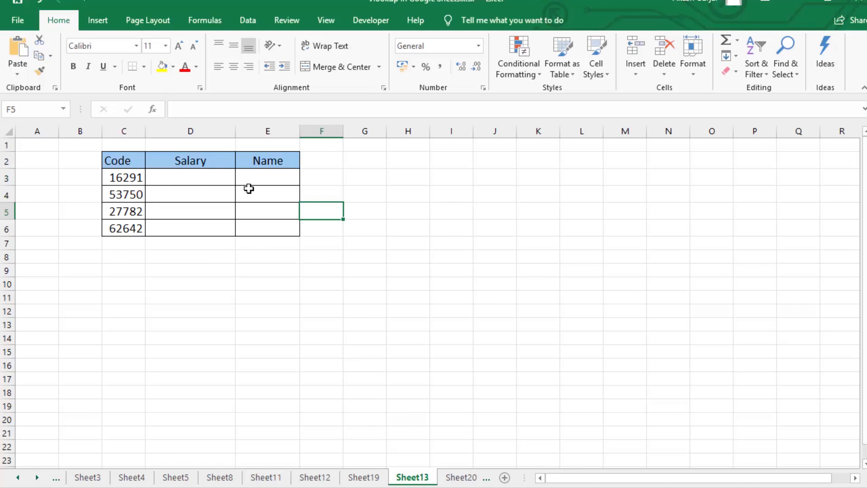
# - Look up the first code's salary from Sheet1 in D3 of Sheet13 with =VLOOKUP(C3,Sheet1!A2:D11,4,0)
pyautogui.click(192, 181)
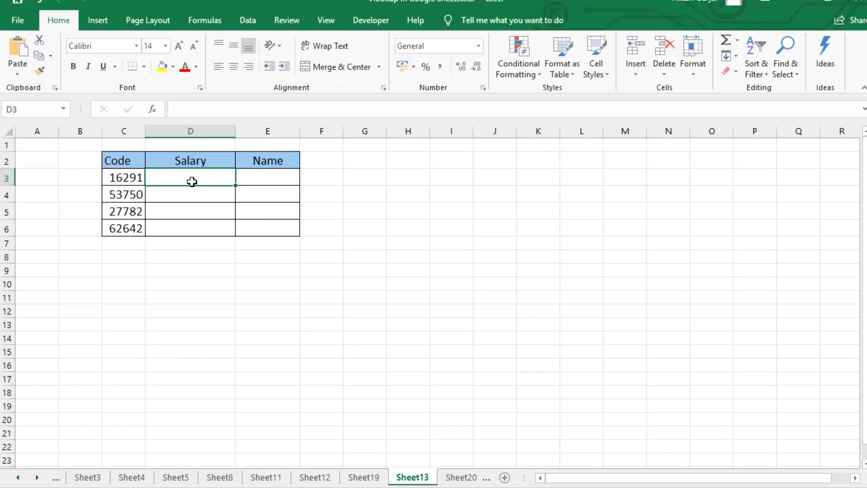
pyautogui.write('=vl')
pyautogui.press('Tab')
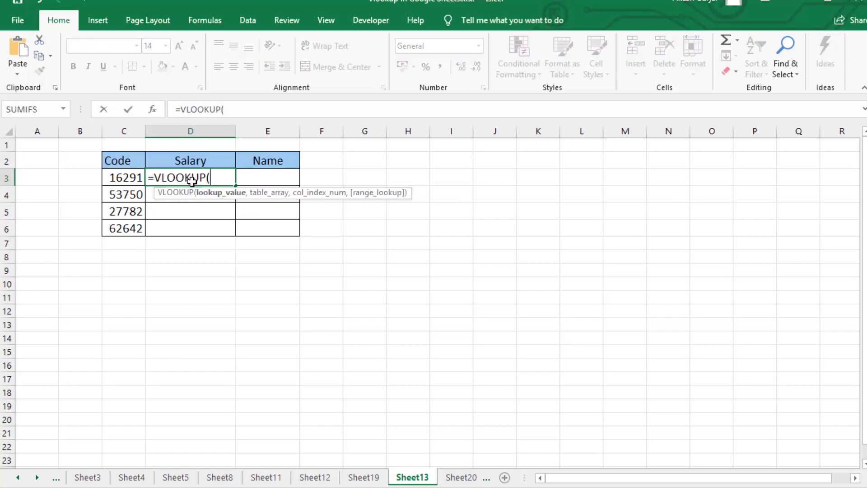
pyautogui.click(119, 178)
pyautogui.write(',')
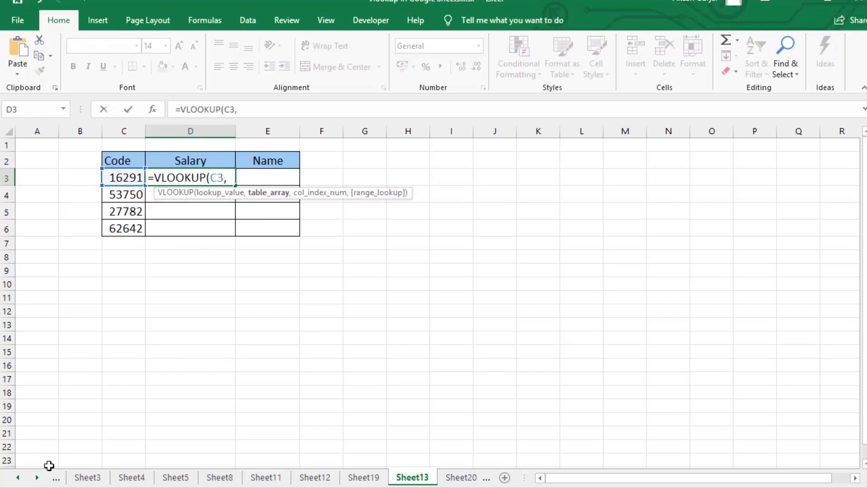
pyautogui.click(18, 477)
pyautogui.click(18, 477)
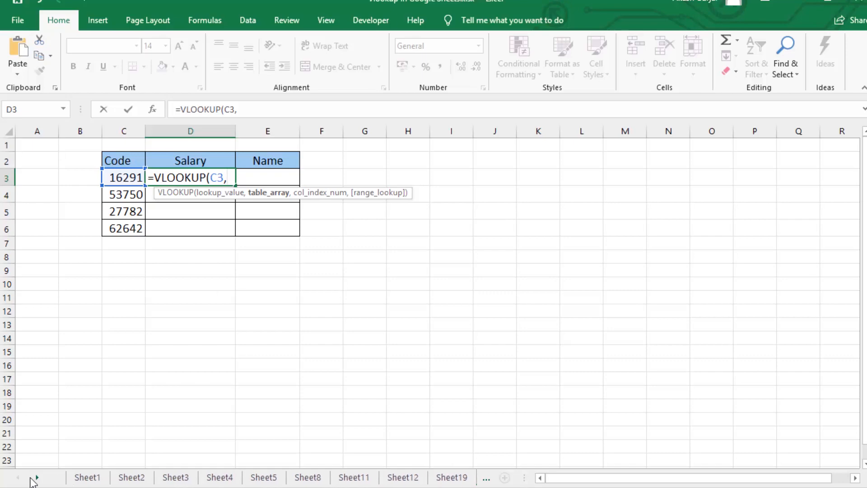
pyautogui.click(87, 478)
pyautogui.moveTo(46, 165); pyautogui.dragTo(196, 312)
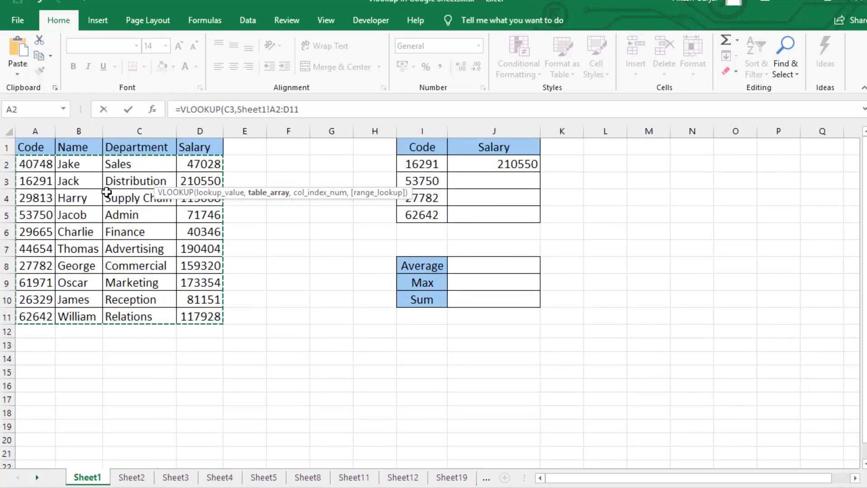
pyautogui.write(',')
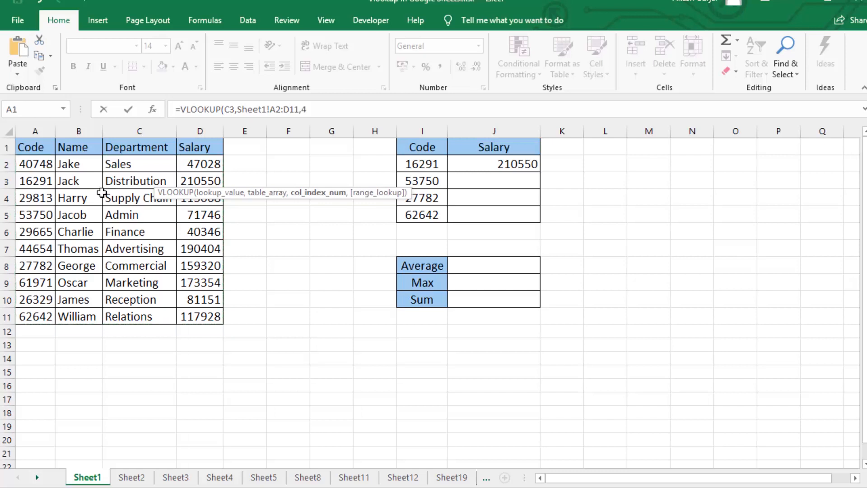
pyautogui.write('4,0)')
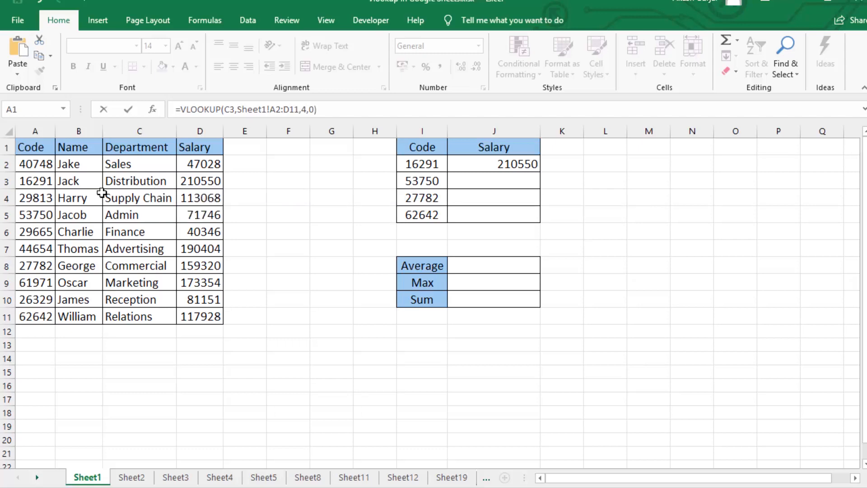
pyautogui.press('Return')
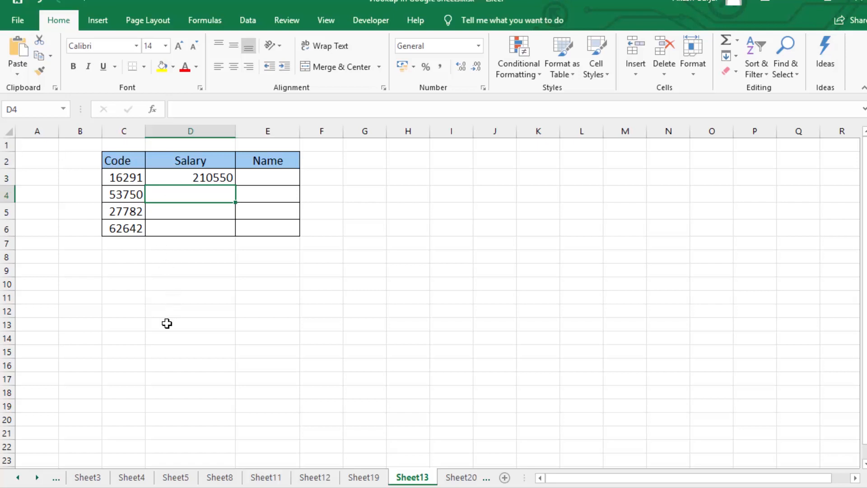
# - Undo the salary lookup in D3 of Sheet13 and clear the lookup formula from J2 on Sheet1
pyautogui.click(18, 477)
pyautogui.click(18, 477)
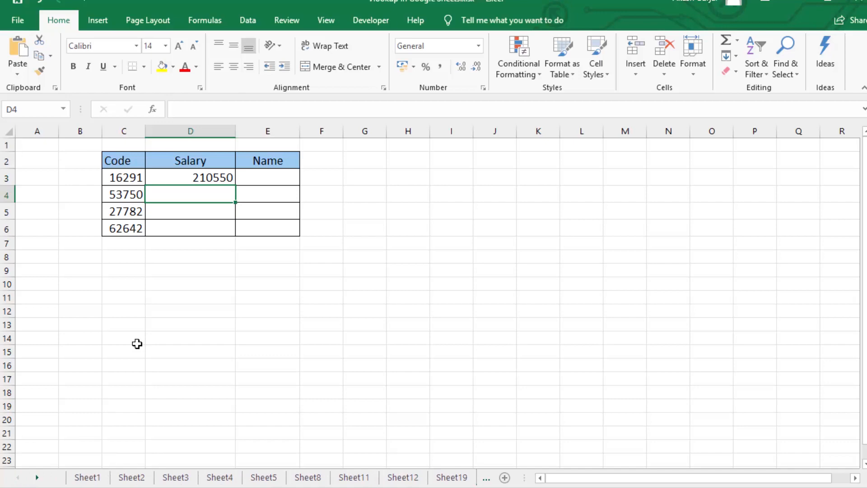
pyautogui.click(192, 224)
pyautogui.hotkey('ctrl', 'z')
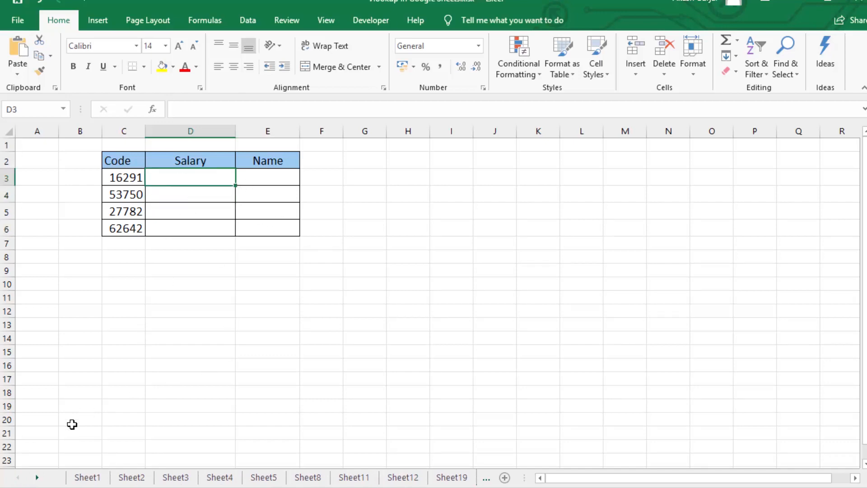
pyautogui.click(87, 477)
pyautogui.click(423, 231)
pyautogui.click(506, 169)
pyautogui.press('Delete')
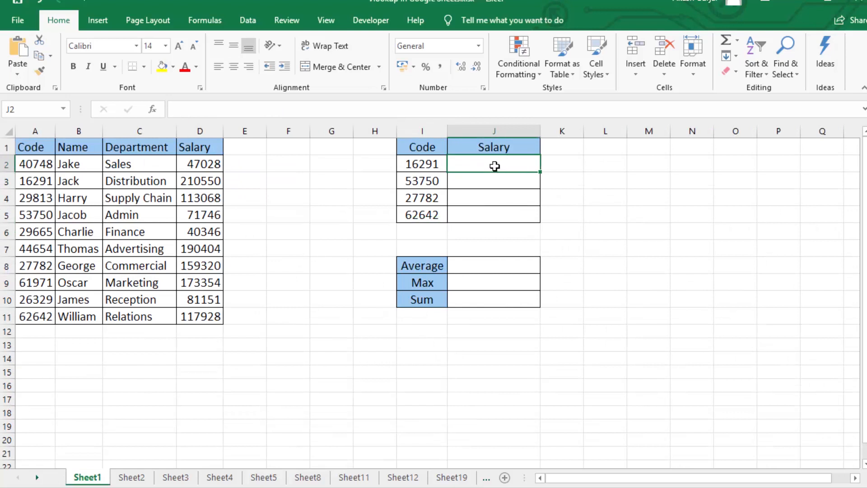
# - Examine the employee records in A2:D11 and their Salary column on Sheet1
pyautogui.click(85, 228)
pyautogui.moveTo(39, 164); pyautogui.dragTo(204, 316)
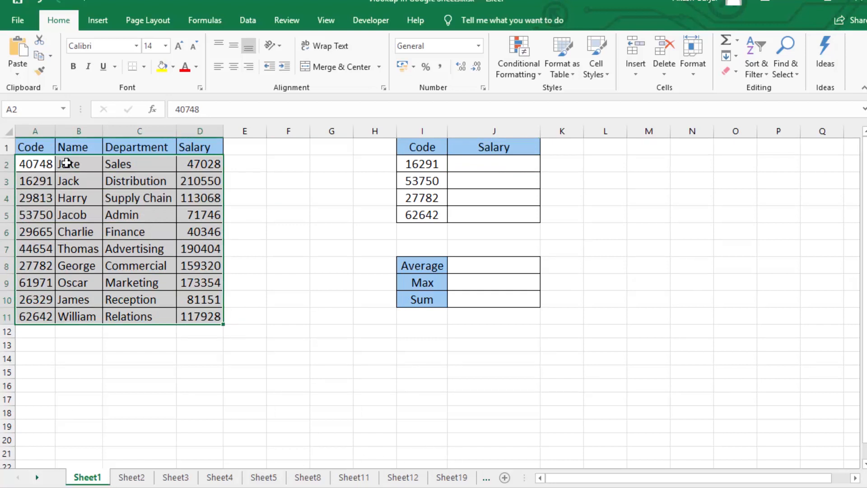
pyautogui.click(119, 184)
pyautogui.moveTo(36, 165); pyautogui.dragTo(200, 313)
pyautogui.click(168, 248)
pyautogui.moveTo(202, 167); pyautogui.dragTo(201, 316)
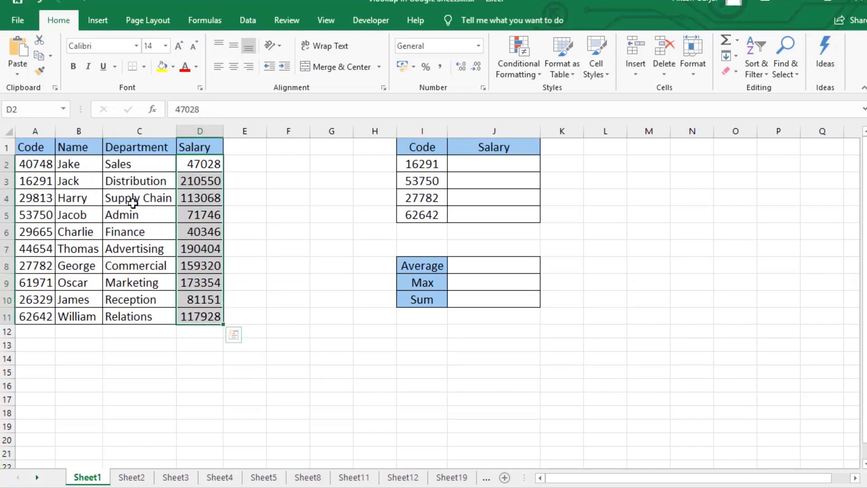
pyautogui.click(171, 216)
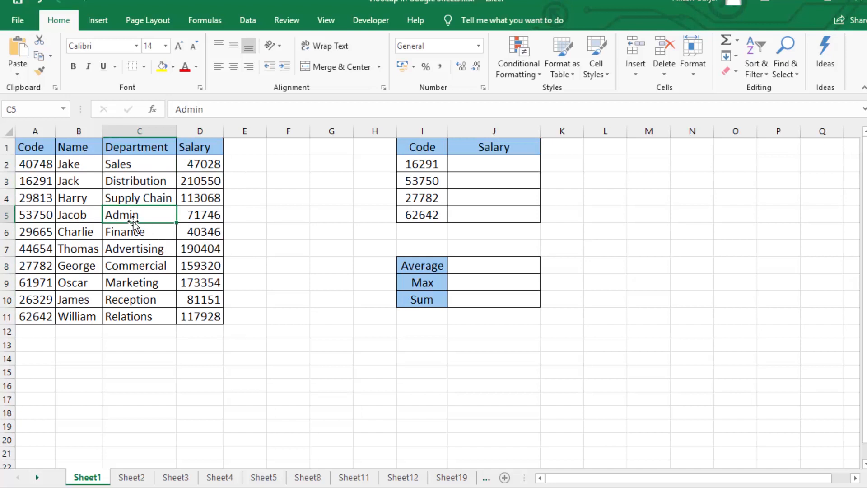
# - Define the employee records A2:D11 as a named range called Data
pyautogui.moveTo(25, 165); pyautogui.dragTo(198, 316)
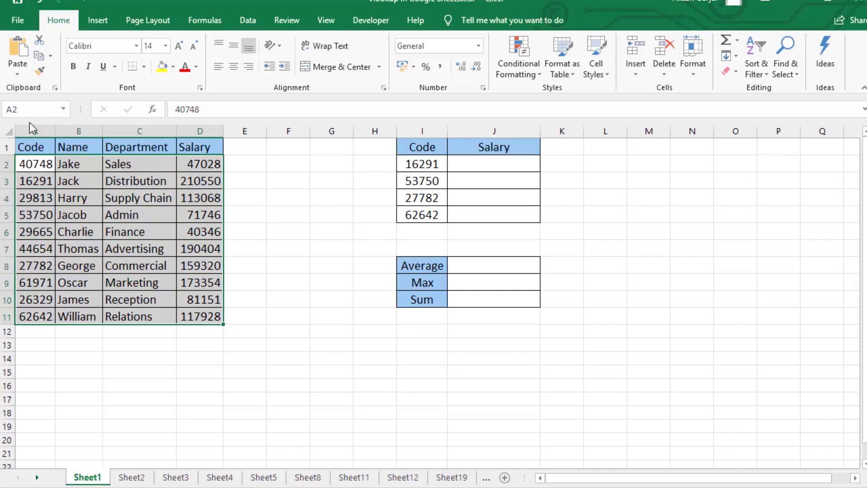
pyautogui.click(33, 107)
pyautogui.write('Data')
pyautogui.click(100, 248)
pyautogui.click(85, 267)
pyautogui.moveTo(30, 166); pyautogui.dragTo(212, 318)
pyautogui.click(494, 164)
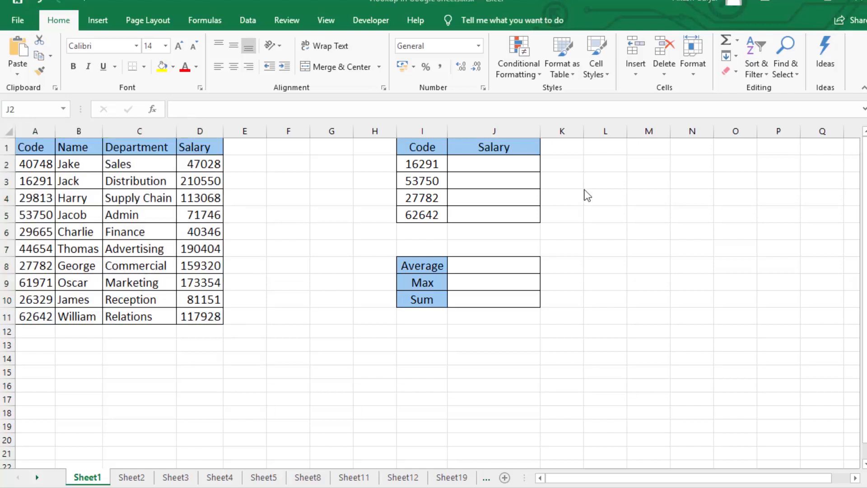
pyautogui.moveTo(33, 163); pyautogui.dragTo(199, 316)
# - Look up the first code's salary in J2 of Sheet1 with =VLOOKUP(I2,Data,4,0), using the named range
pyautogui.click(501, 164)
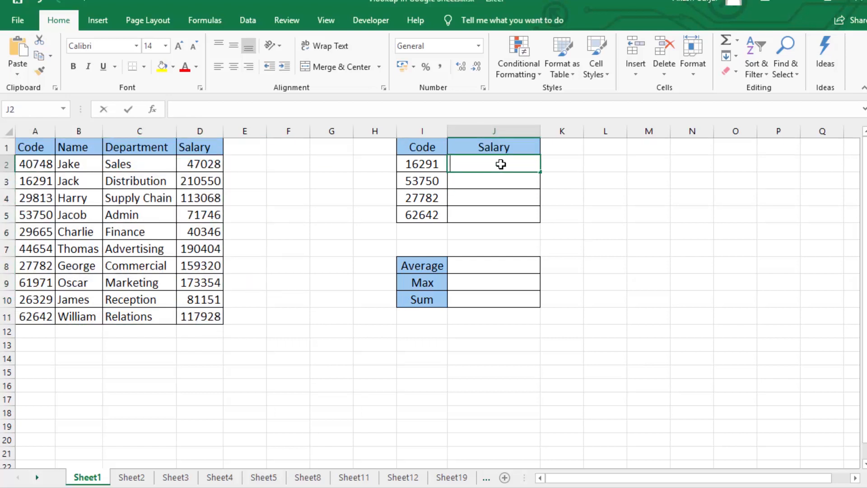
pyautogui.write('=vl')
pyautogui.press('Tab')
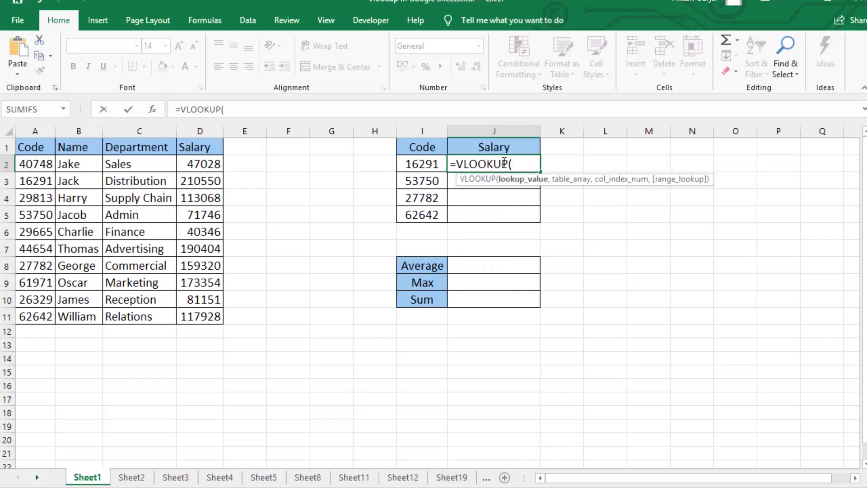
pyautogui.click(415, 163)
pyautogui.write(',')
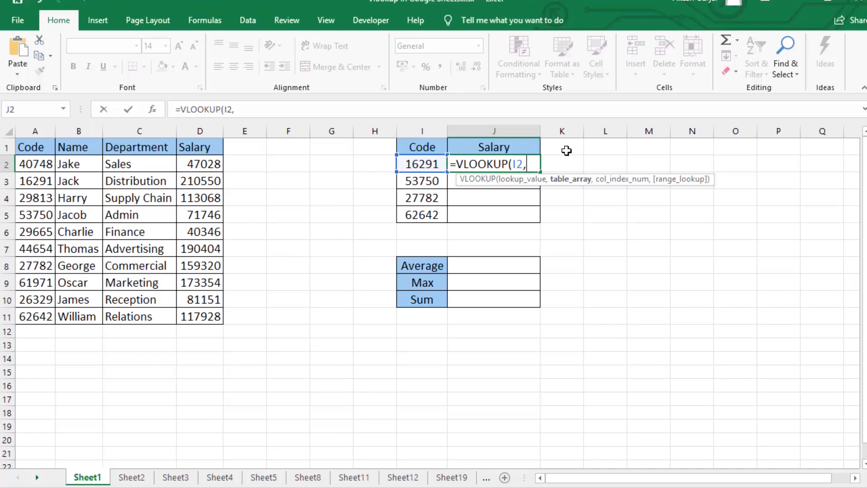
pyautogui.write('Data')
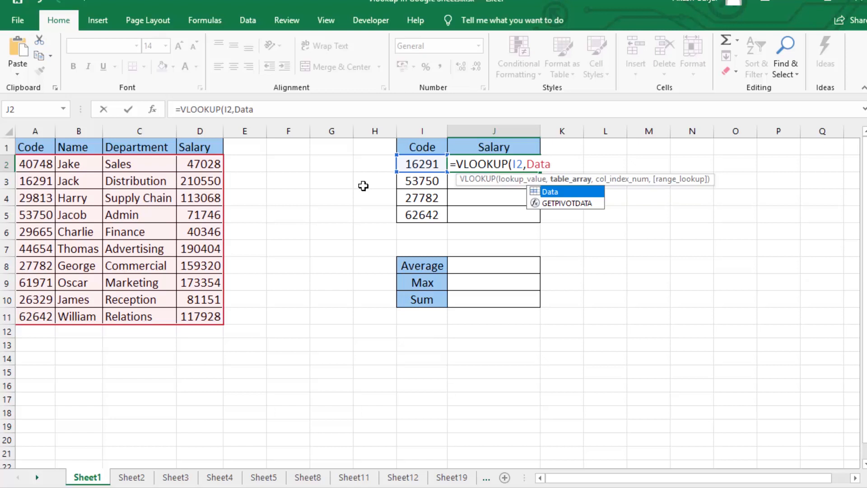
pyautogui.write(',4,0')
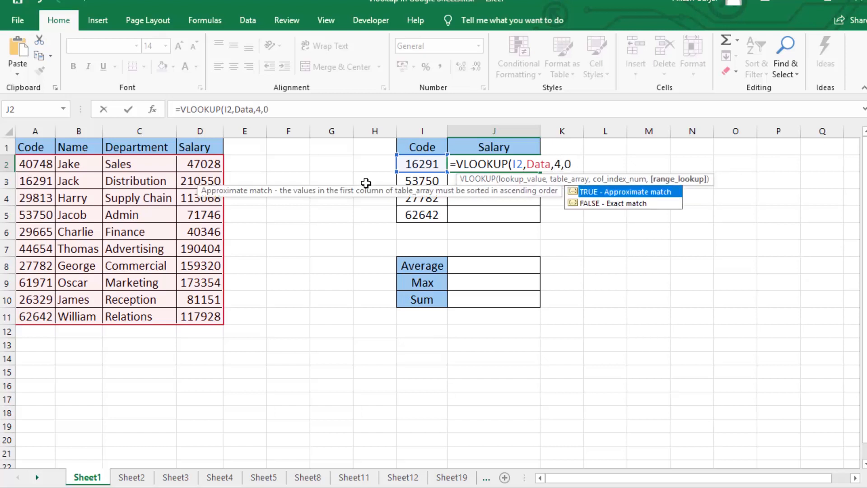
pyautogui.write(')')
pyautogui.press('Return')
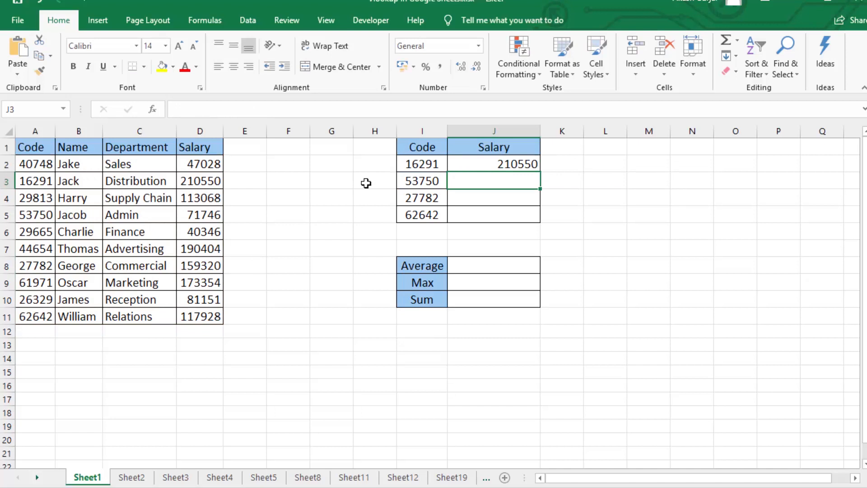
# - Look up the first code's salary in D3 of Sheet13 from the named range with =VLOOKUP(C3,Data,4,0)
pyautogui.moveTo(36, 164); pyautogui.dragTo(198, 316)
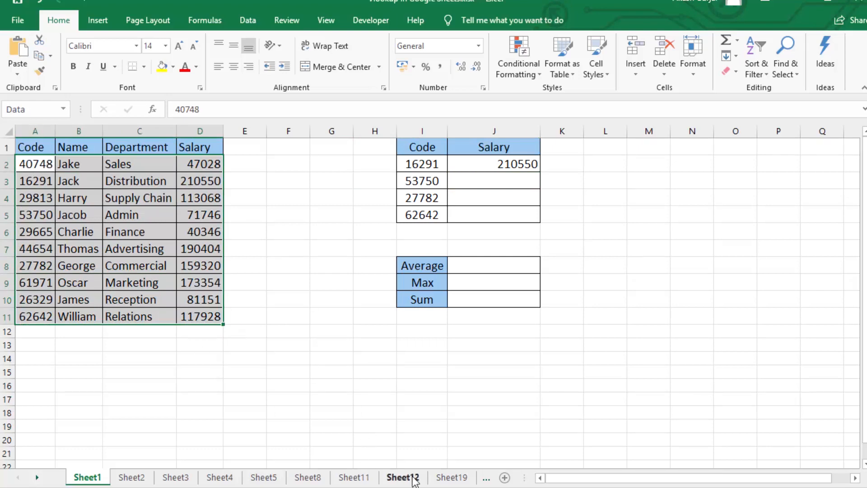
pyautogui.click(451, 477)
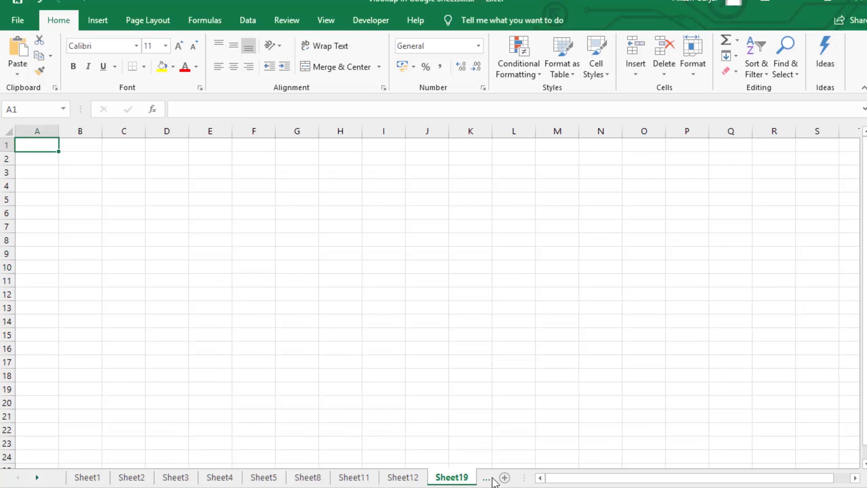
pyautogui.click(491, 478)
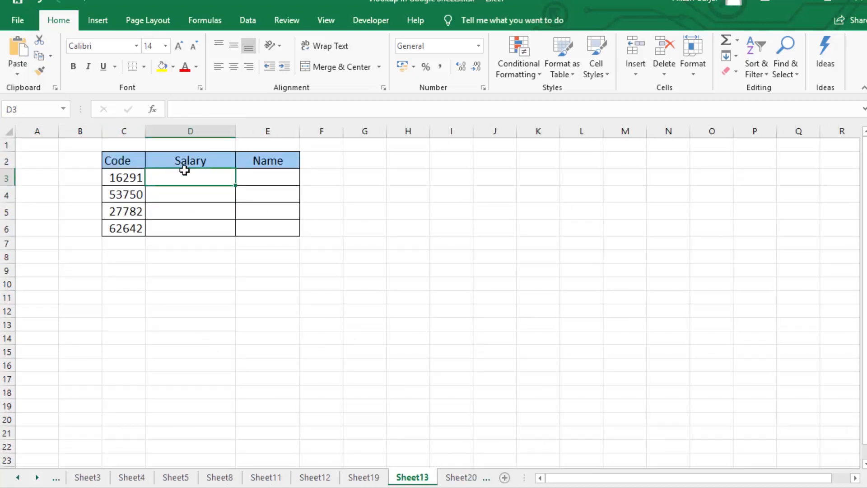
pyautogui.write('=v')
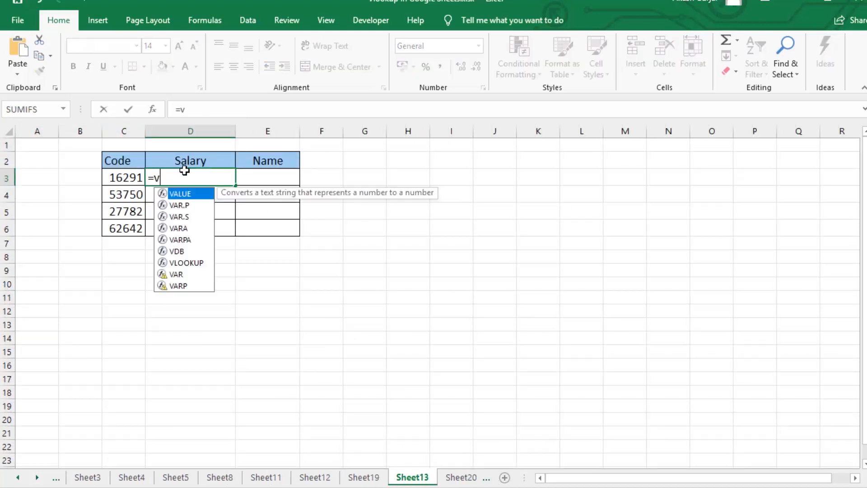
pyautogui.write('l')
pyautogui.press('Tab')
pyautogui.press('Left')
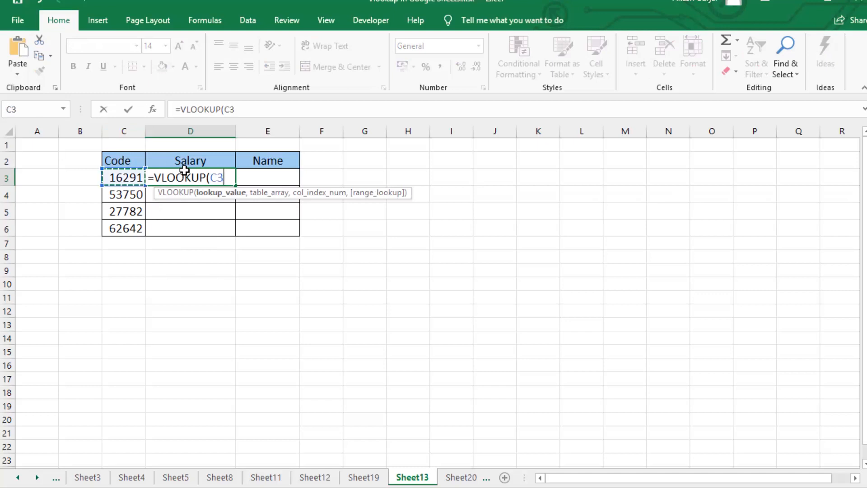
pyautogui.write(',')
pyautogui.write('data')
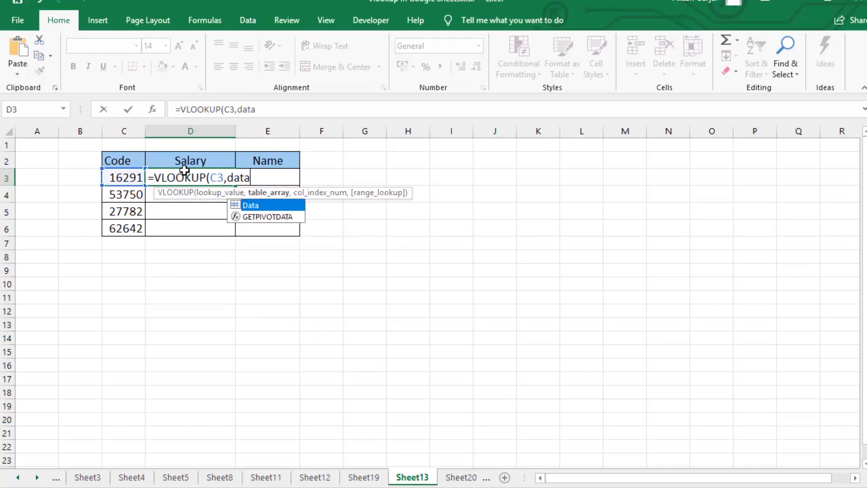
pyautogui.press('Tab')
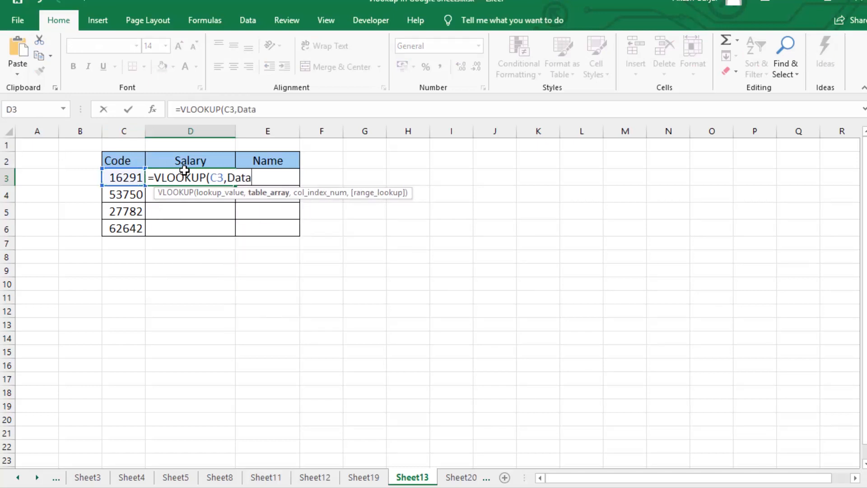
pyautogui.write(',4')
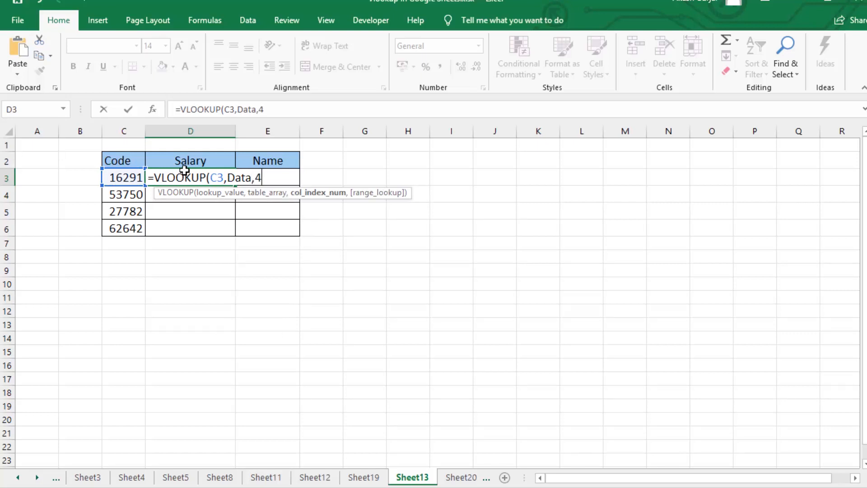
pyautogui.write(',0')
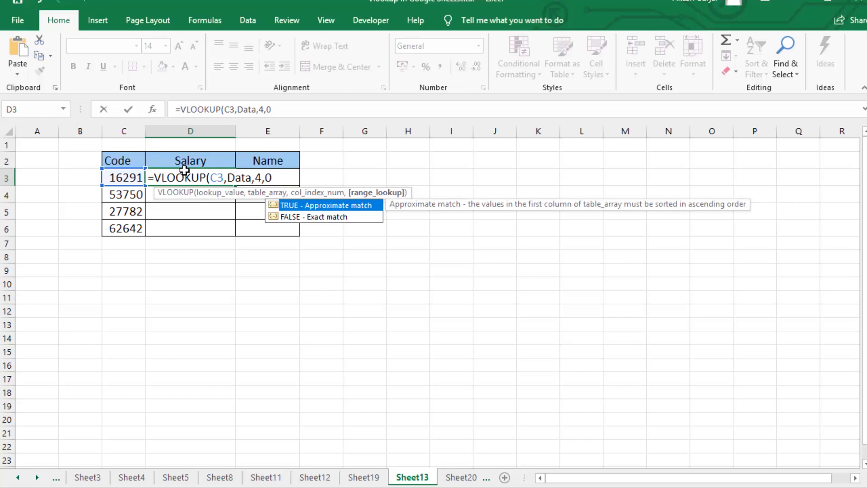
pyautogui.press('Return')
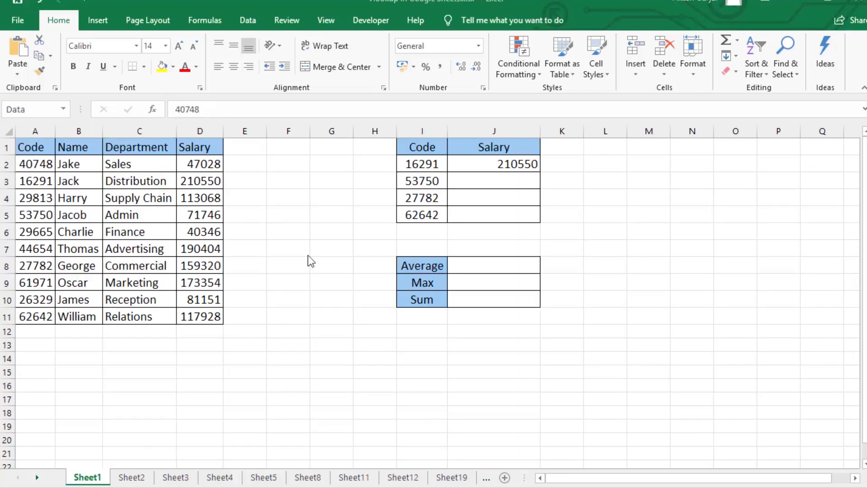
# - Define the salary values in D2:D11 on Sheet1 as a named range called Salary
pyautogui.click(199, 185)
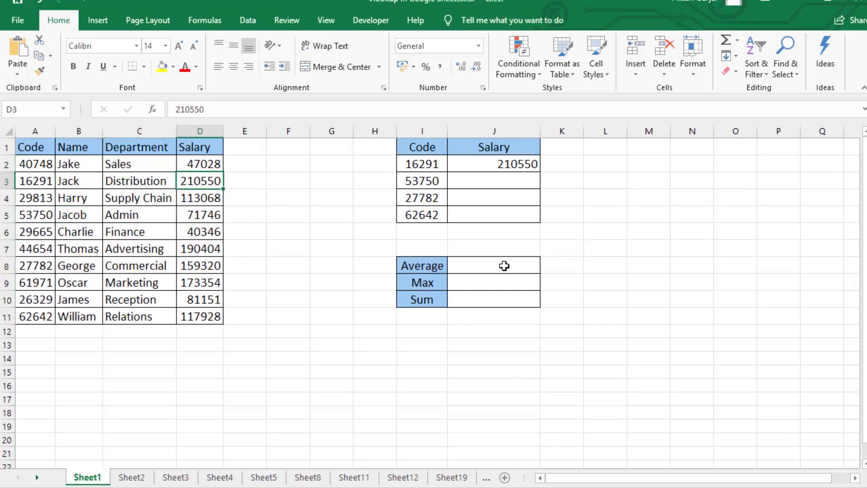
pyautogui.click(469, 268)
pyautogui.click(467, 280)
pyautogui.click(499, 302)
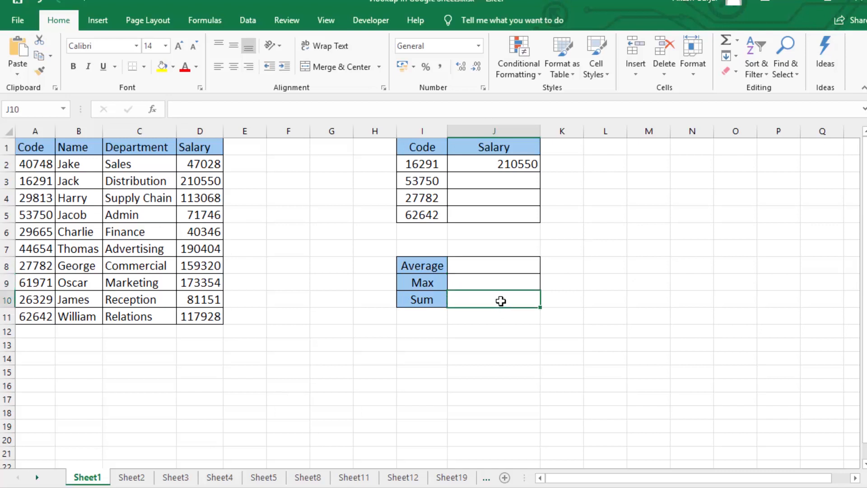
pyautogui.click(204, 162)
pyautogui.moveTo(204, 163); pyautogui.dragTo(204, 316)
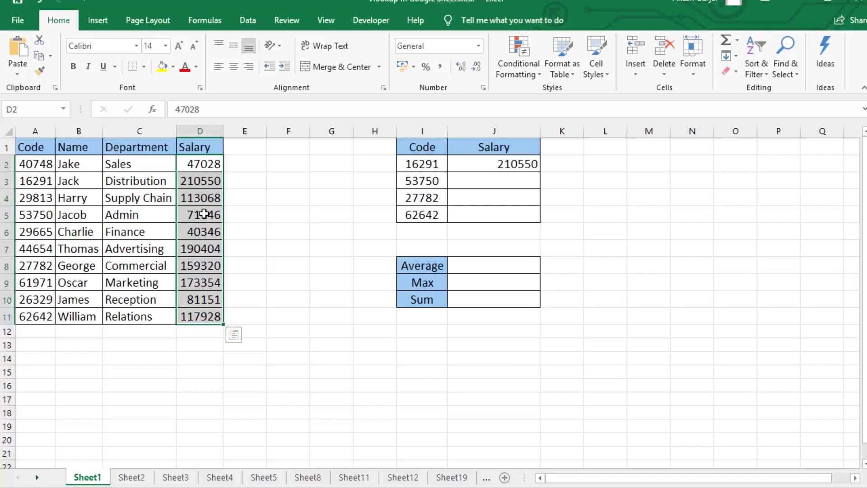
pyautogui.click(33, 110)
pyautogui.write('Salary')
pyautogui.press('Return')
pyautogui.click(173, 231)
pyautogui.moveTo(208, 164); pyautogui.dragTo(201, 318)
pyautogui.click(479, 264)
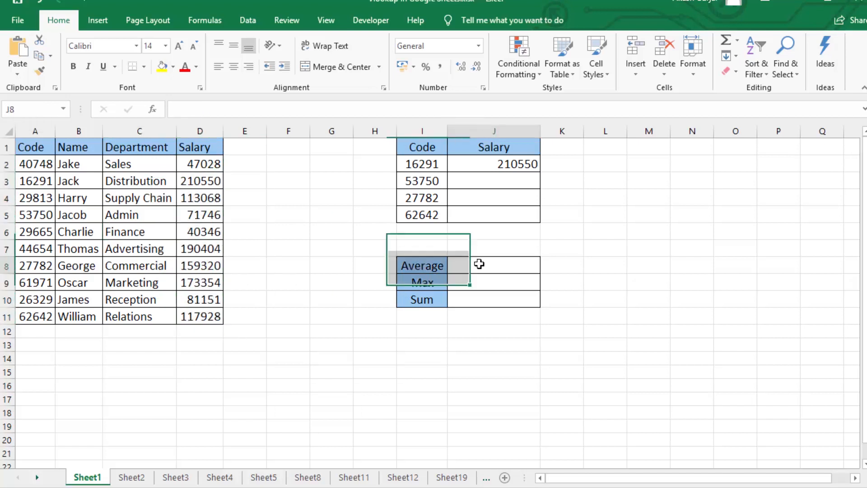
pyautogui.write('=')
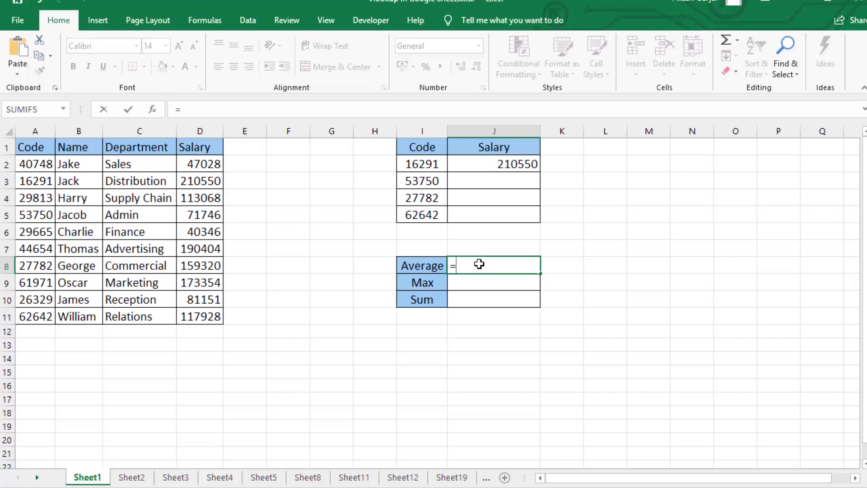
pyautogui.write('aver')
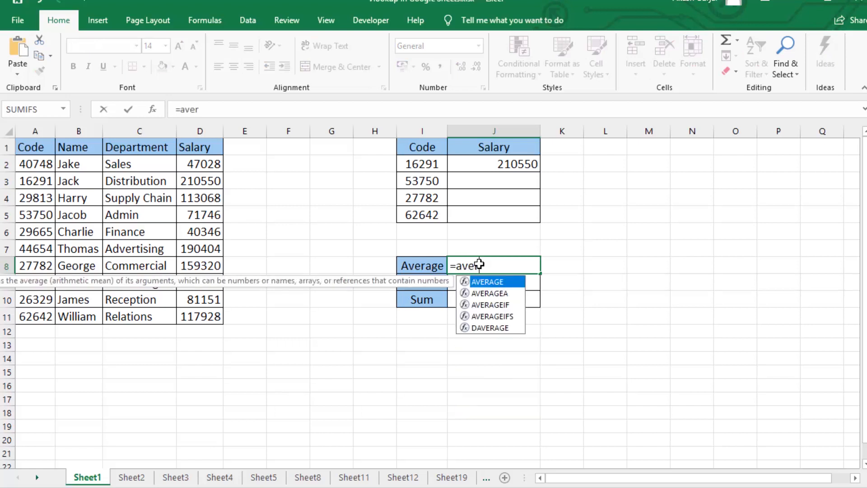
pyautogui.press('Tab')
pyautogui.moveTo(199, 165); pyautogui.dragTo(199, 315)
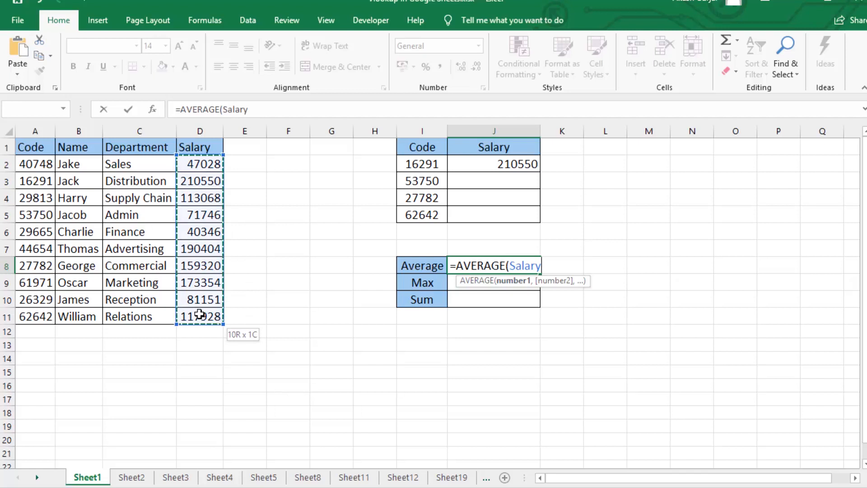
pyautogui.press('Escape')
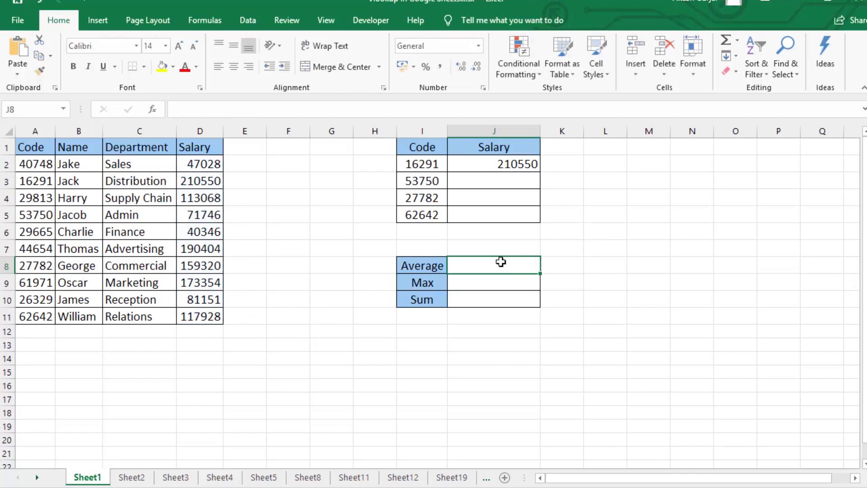
# - Calculate the average salary in J8 from the named range with =AVERAGE(Salary)
pyautogui.write('=aver')
pyautogui.press('Tab')
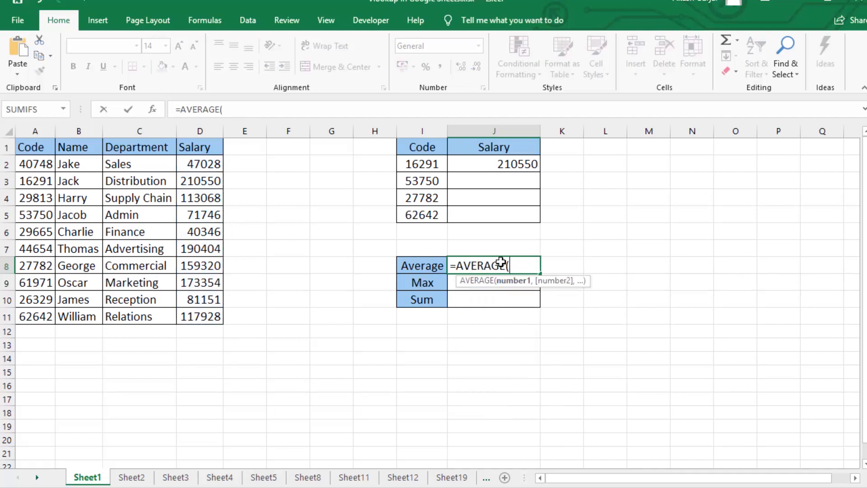
pyautogui.write('Salary')
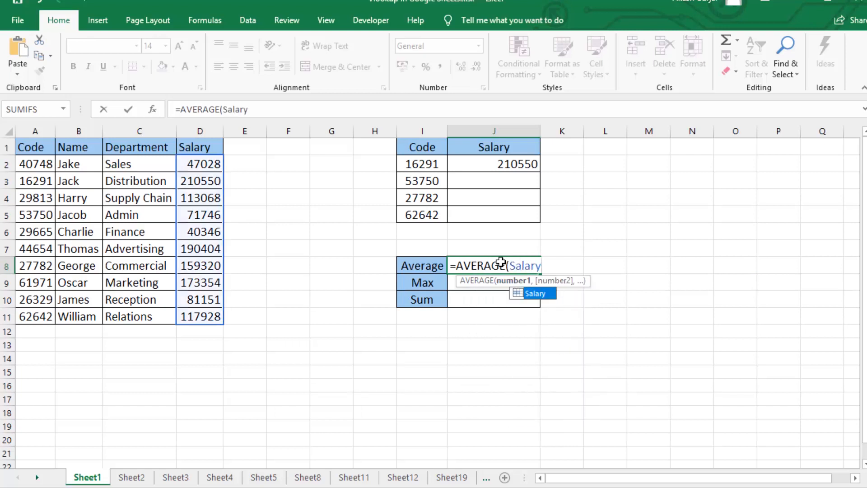
pyautogui.write(')')
pyautogui.press('Return')
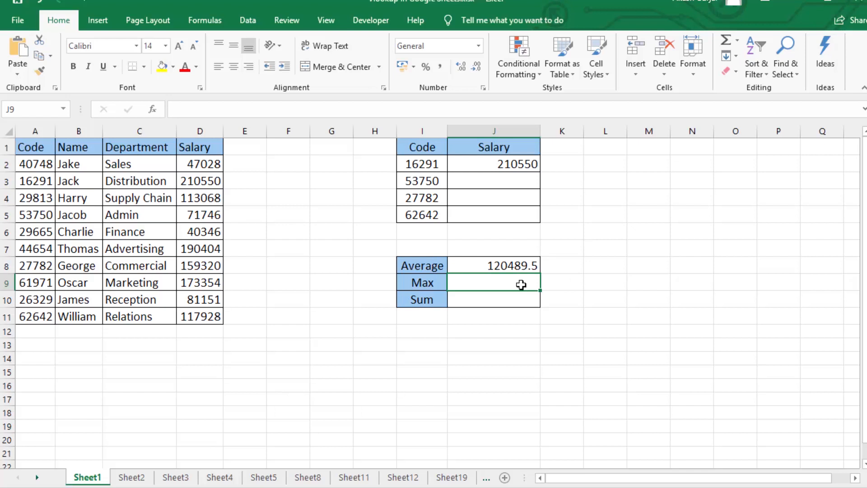
# - Find the highest salary in J9 from the named range with =MAX(Salary)
pyautogui.write('=max')
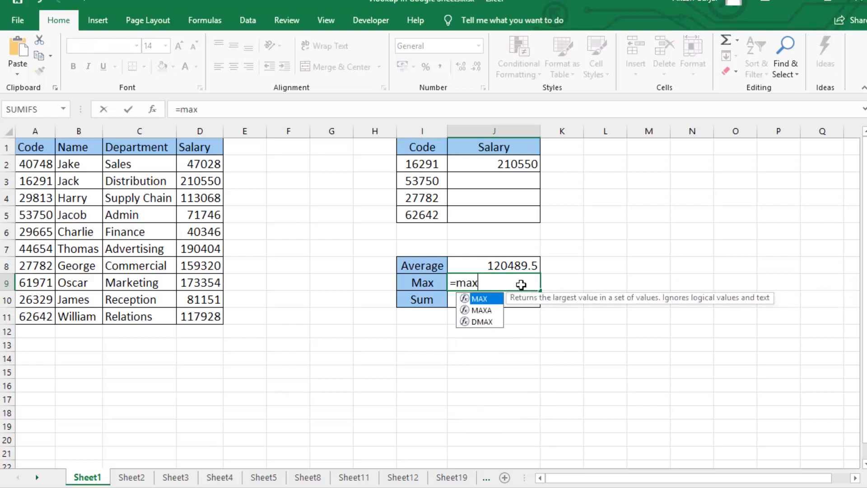
pyautogui.press('Tab')
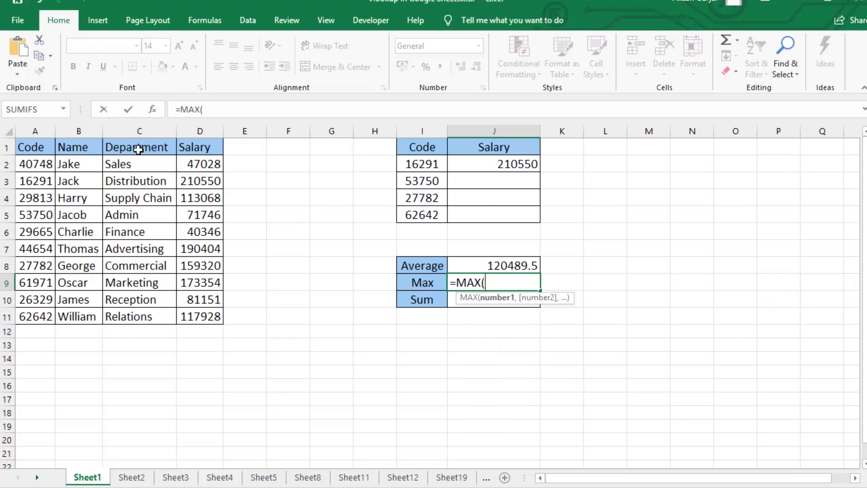
pyautogui.write('Salary')
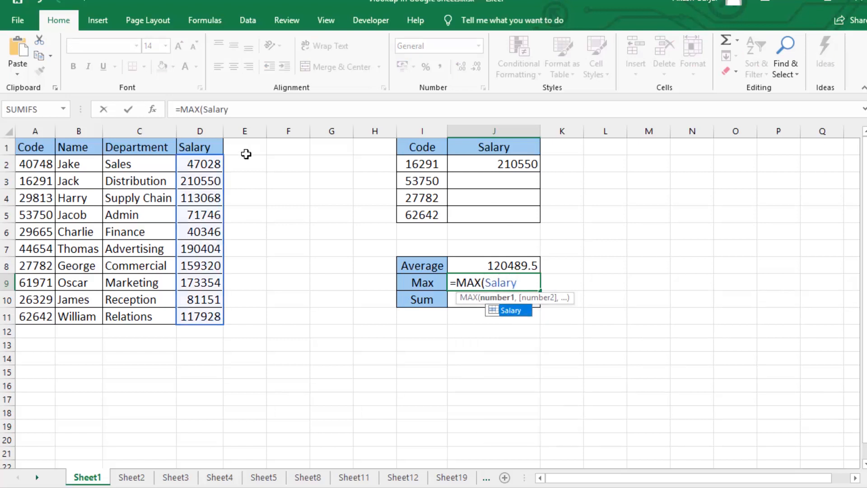
pyautogui.press('Return')
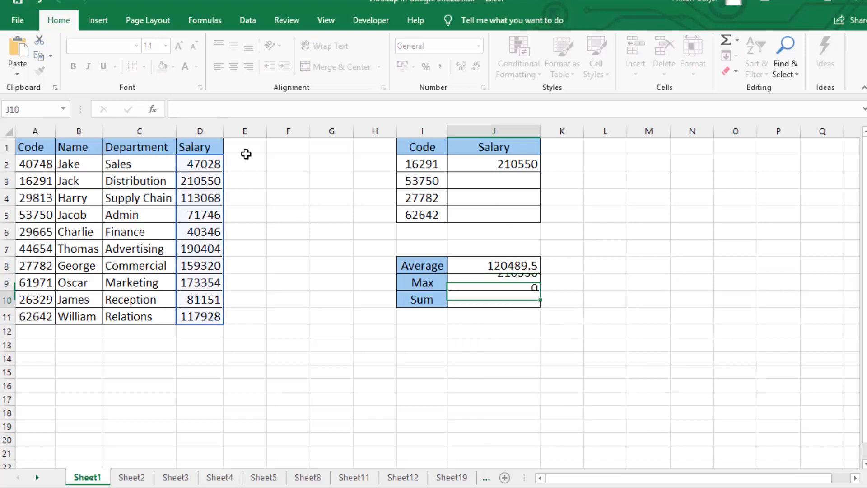
# - Total the salaries in J10 from the named range with =SUM(Salary)
pyautogui.write('=')
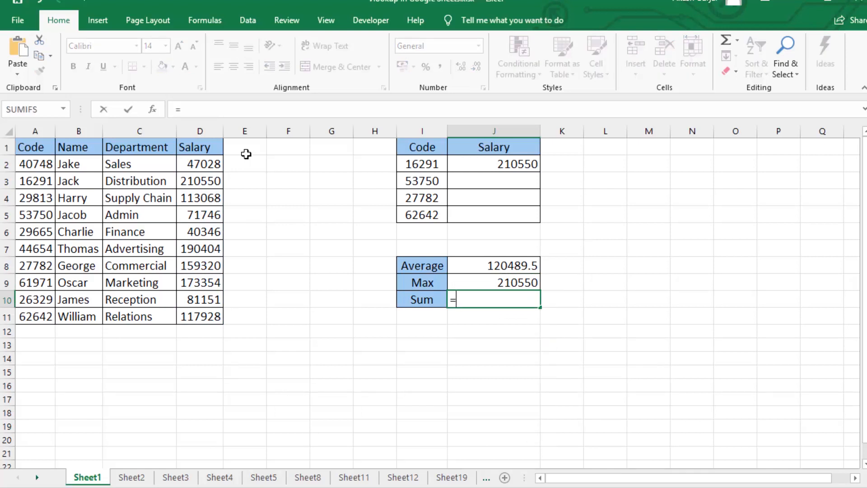
pyautogui.write('sum')
pyautogui.press('Tab')
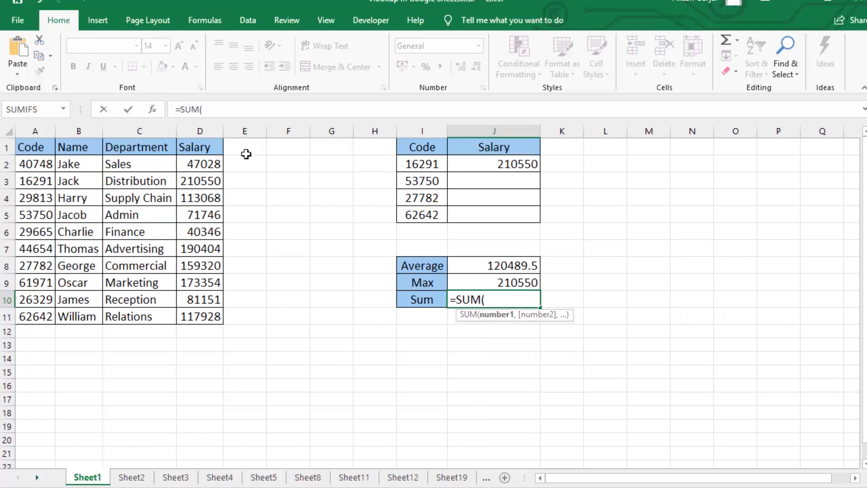
pyautogui.write('Salary)')
pyautogui.press('Return')
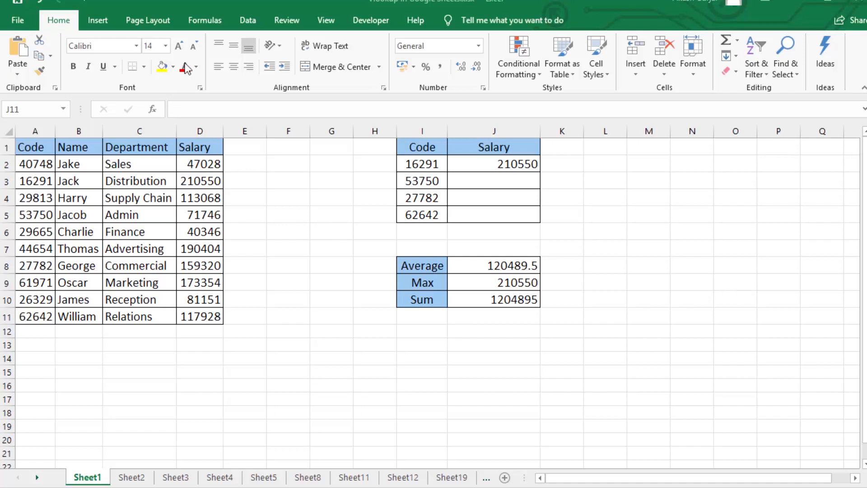
# - Review the defined names in the Name Manager and inspect the cell reference of the Data named range
pyautogui.click(205, 21)
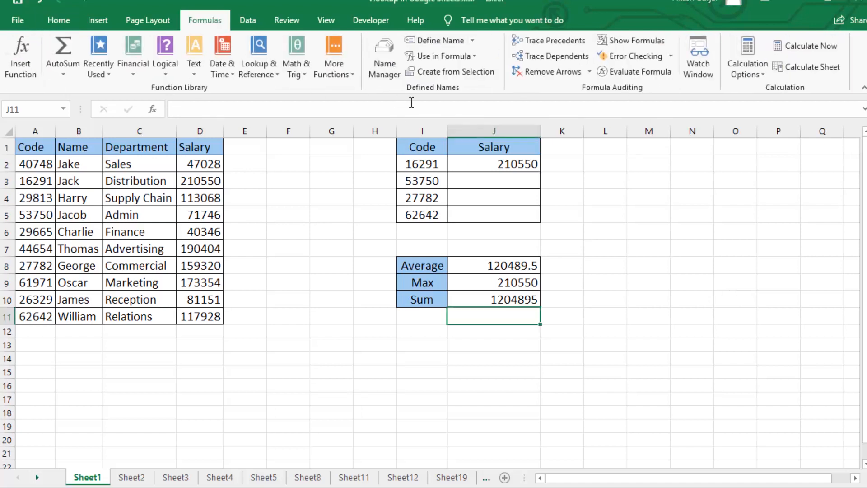
pyautogui.click(382, 65)
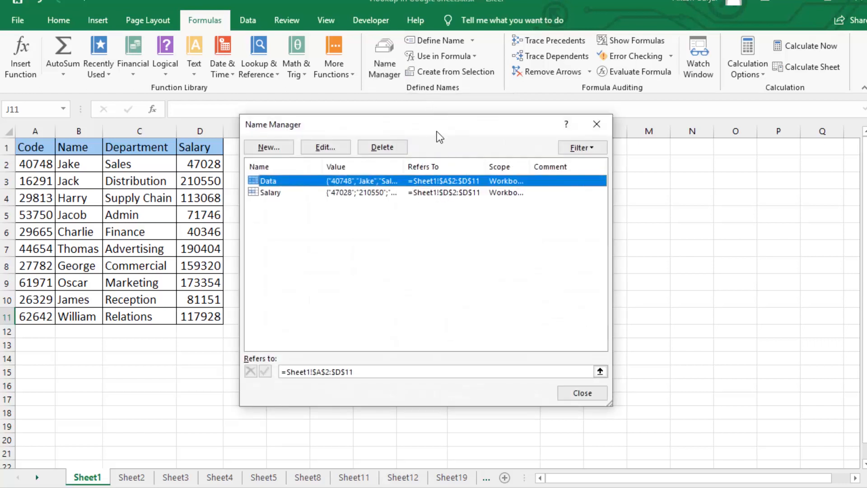
pyautogui.moveTo(438, 135); pyautogui.dragTo(462, 135)
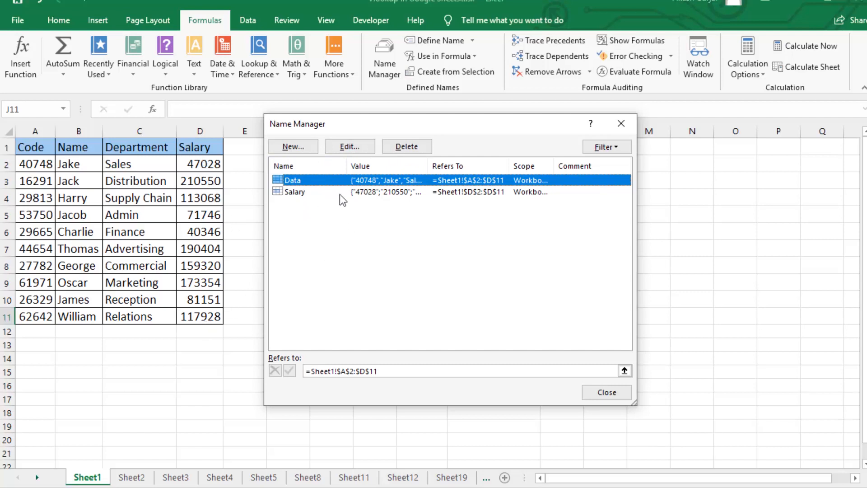
pyautogui.click(353, 146)
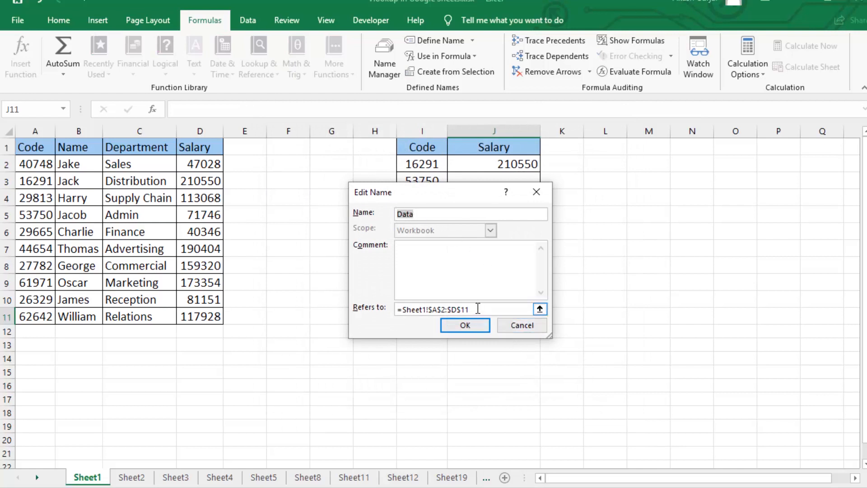
pyautogui.moveTo(487, 309); pyautogui.dragTo(367, 294)
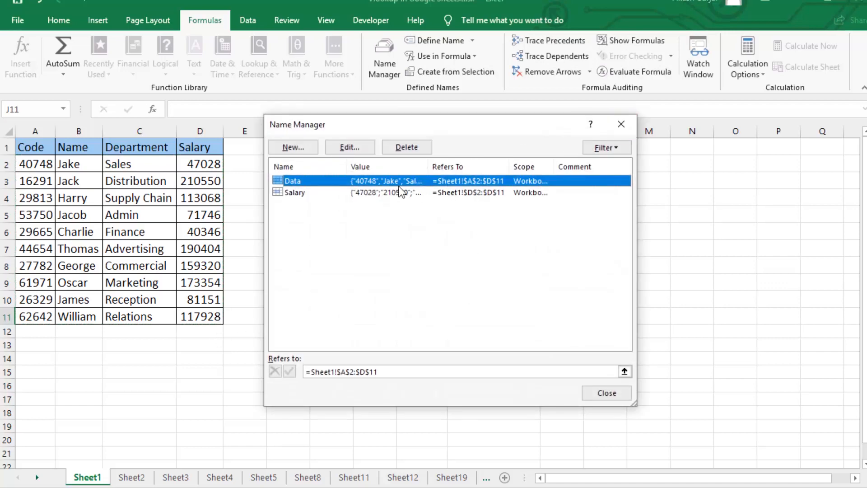
pyautogui.click(620, 125)
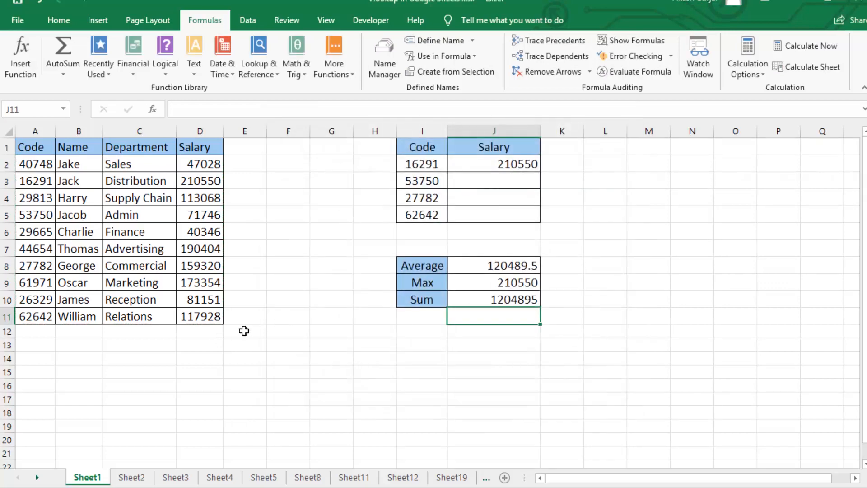
# - Add a record in row 12 repeating the code, name and department from row 11, with a salary of 656565
pyautogui.click(218, 334)
pyautogui.moveTo(41, 316); pyautogui.dragTo(135, 331)
pyautogui.click(34, 333)
pyautogui.write('62642')
pyautogui.press('Tab')
pyautogui.write('William')
pyautogui.press('Tab')
pyautogui.write('Relations')
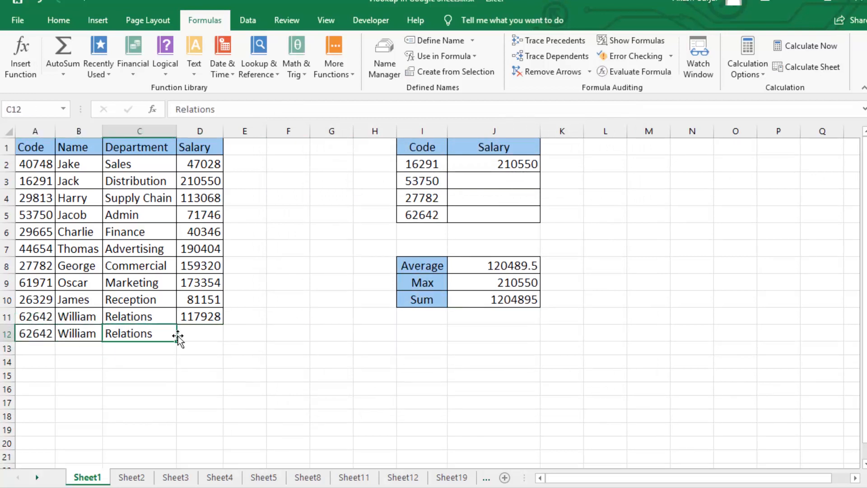
pyautogui.press('Tab')
pyautogui.write('656565')
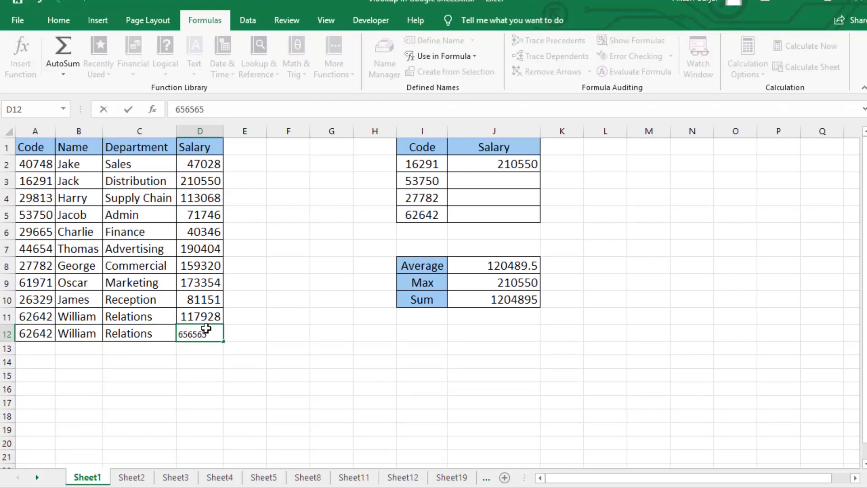
pyautogui.press('Return')
pyautogui.click(206, 328)
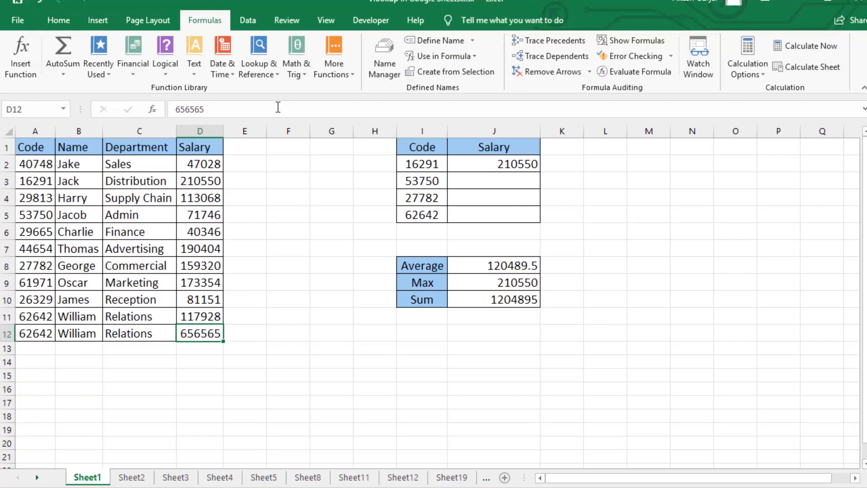
# - Extend the Salary named range to refer to =Sheet1!$D$2:$D$12
pyautogui.click(391, 61)
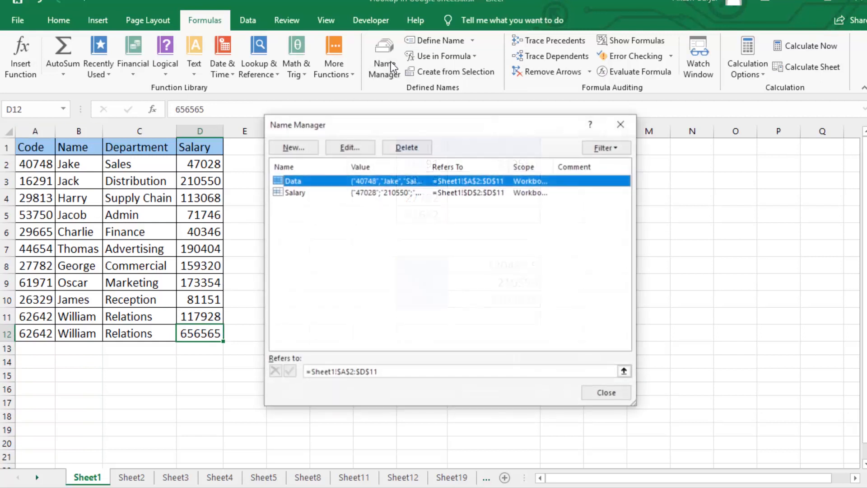
pyautogui.click(290, 193)
pyautogui.doubleClick(300, 194)
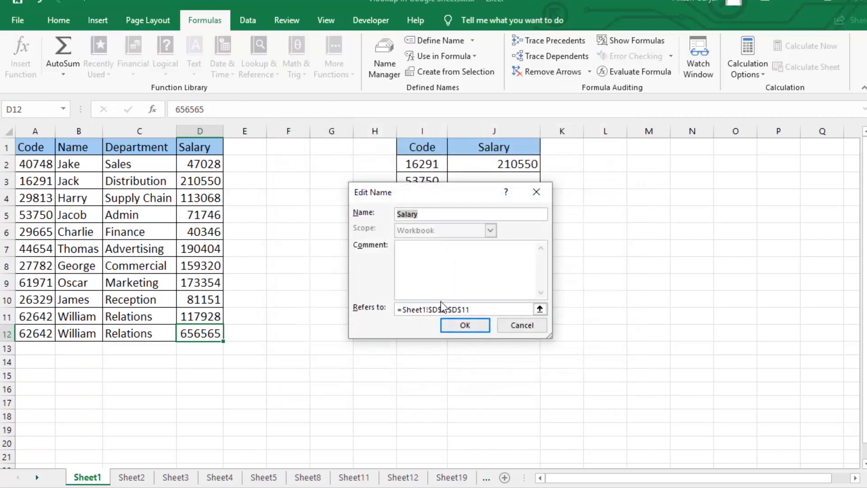
pyautogui.moveTo(484, 309); pyautogui.dragTo(339, 304)
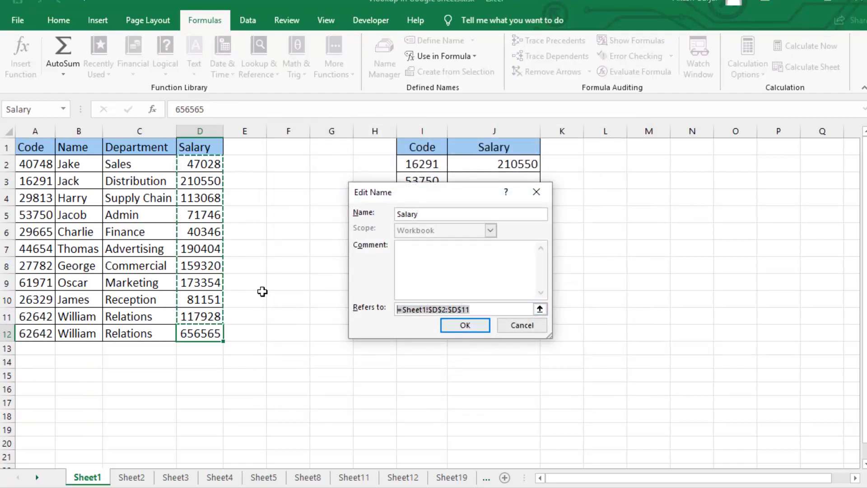
pyautogui.moveTo(209, 165); pyautogui.dragTo(210, 334)
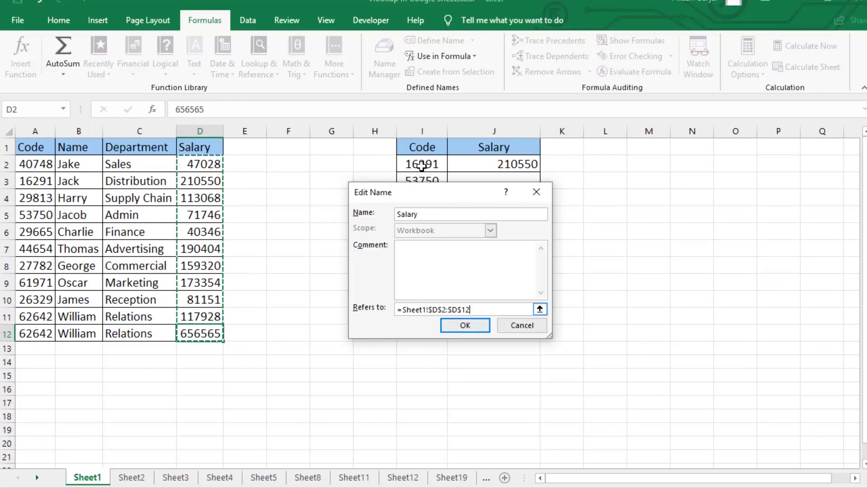
pyautogui.moveTo(429, 202); pyautogui.dragTo(217, 203)
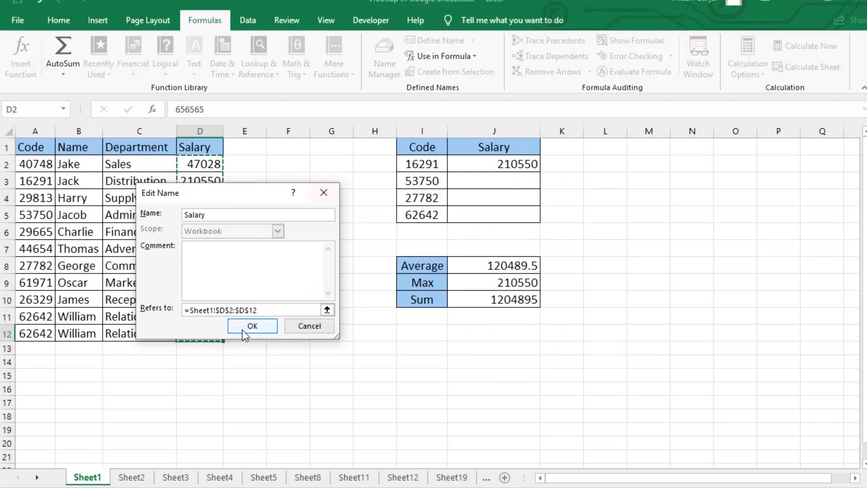
pyautogui.click(253, 326)
pyautogui.click(409, 126)
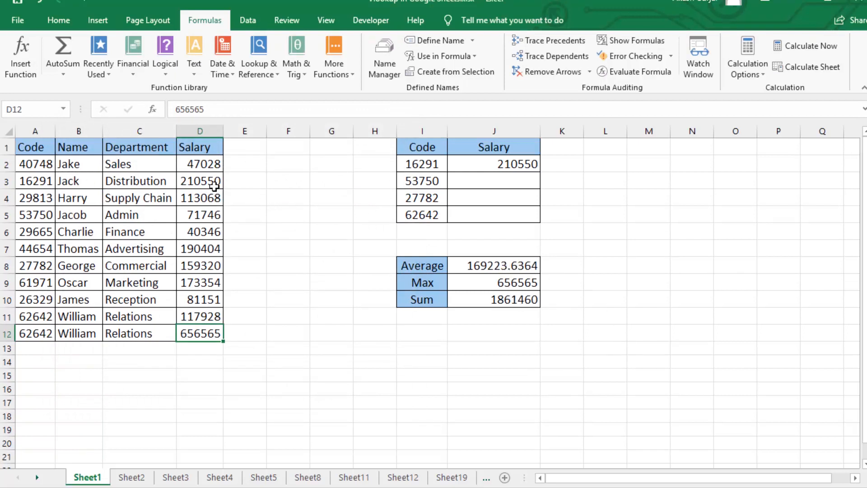
# - Inspect the definition of the Salary named range in the Name Manager
pyautogui.click(377, 56)
pyautogui.moveTo(239, 127); pyautogui.dragTo(307, 118)
pyautogui.press('Down')
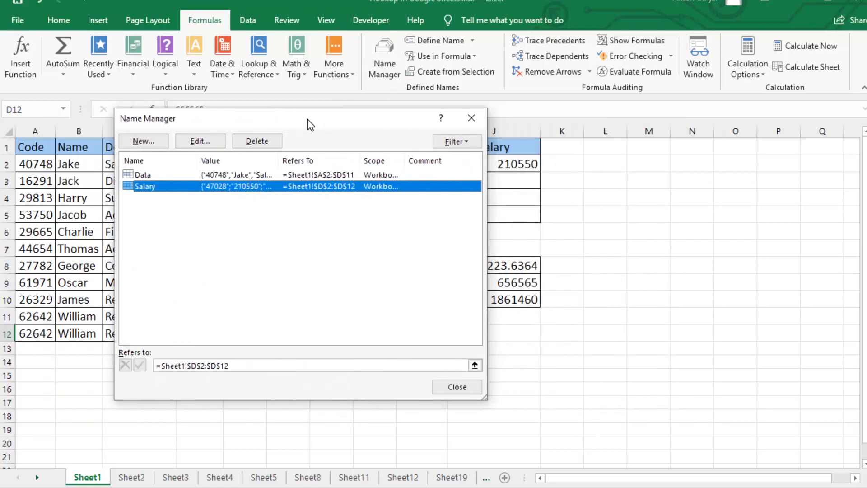
pyautogui.click(209, 144)
pyautogui.click(297, 209)
pyautogui.click(297, 263)
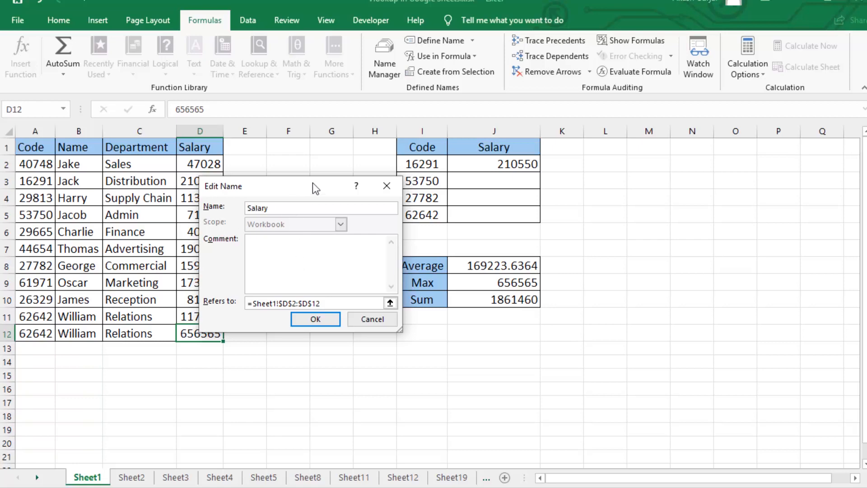
pyautogui.moveTo(315, 186); pyautogui.dragTo(210, 187)
pyautogui.click(210, 319)
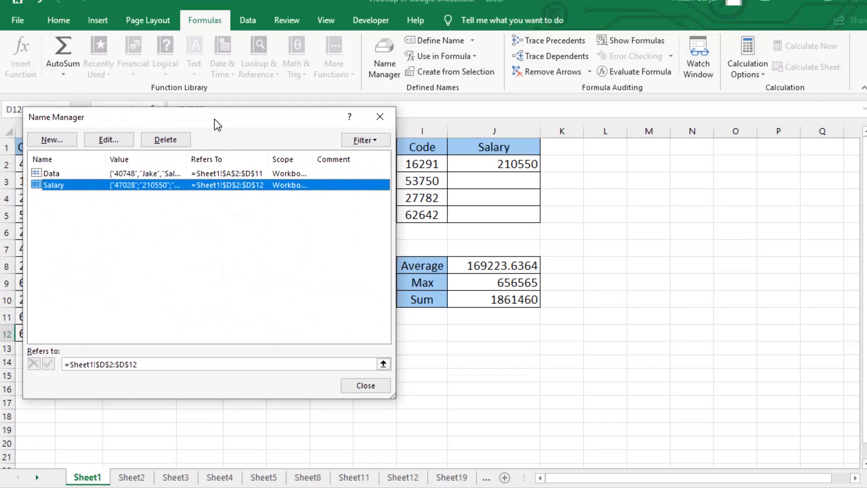
# - Delete the Salary named range from the workbook
pyautogui.moveTo(215, 120); pyautogui.dragTo(210, 169)
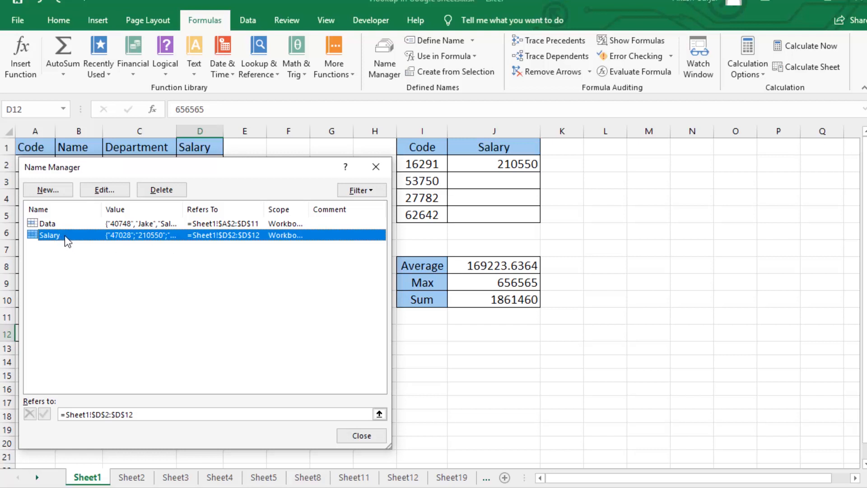
pyautogui.click(162, 190)
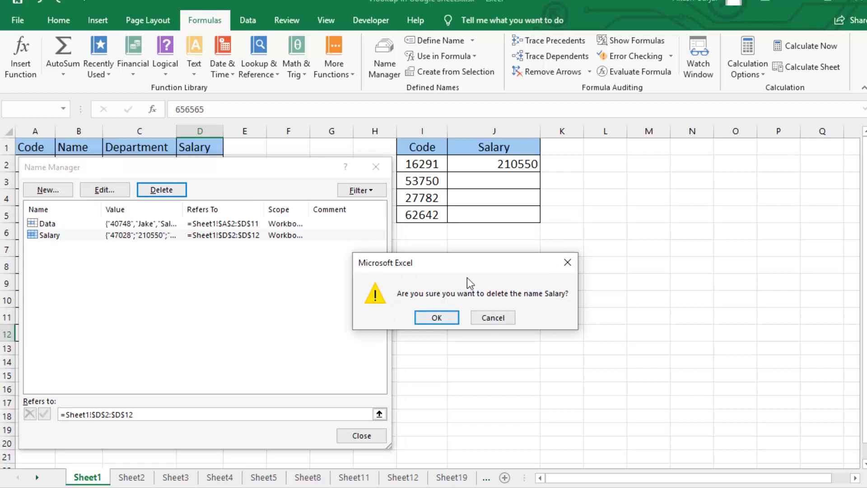
pyautogui.moveTo(472, 268); pyautogui.dragTo(225, 268)
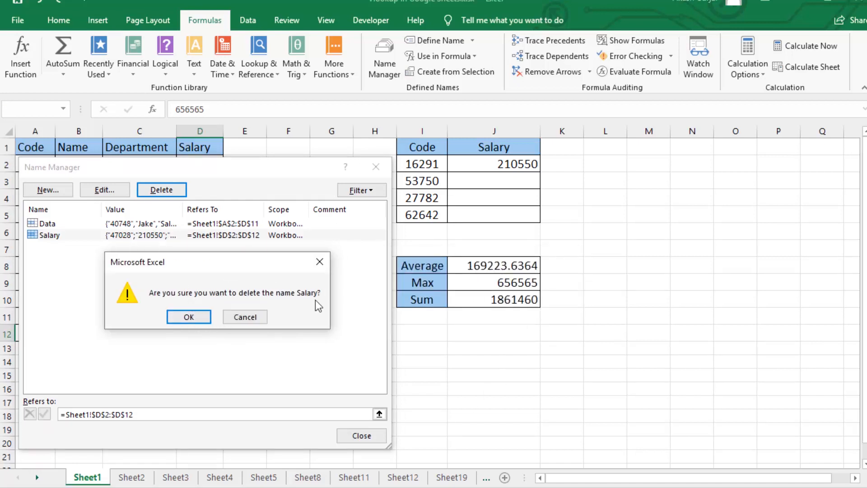
pyautogui.click(199, 318)
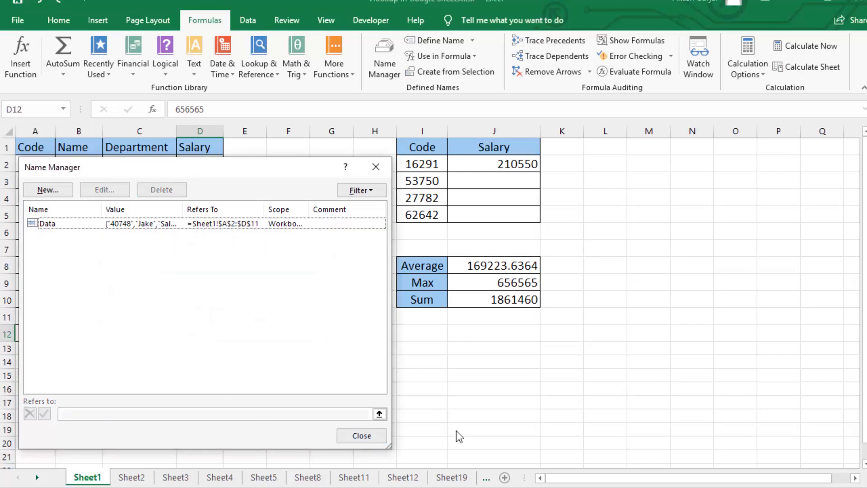
pyautogui.click(359, 436)
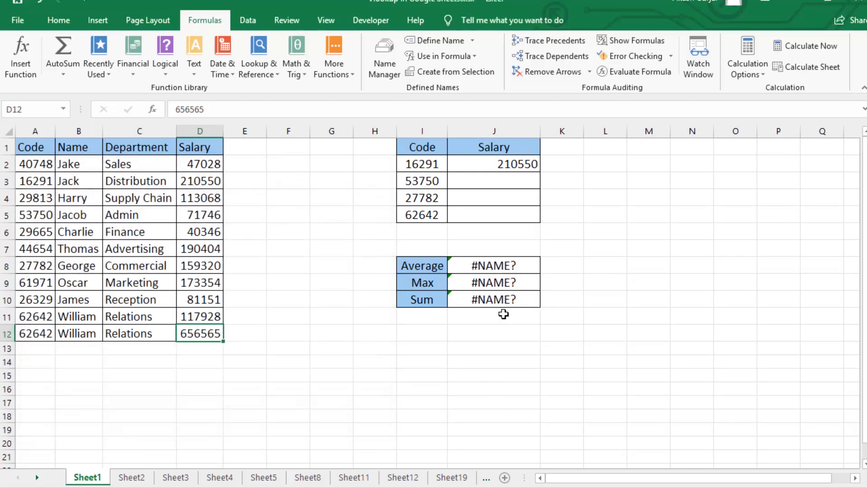
# - Undo the deletion of the Salary named range and select the sum cell J10
pyautogui.moveTo(512, 265); pyautogui.dragTo(529, 299)
pyautogui.hotkey('ctrl', 'z')
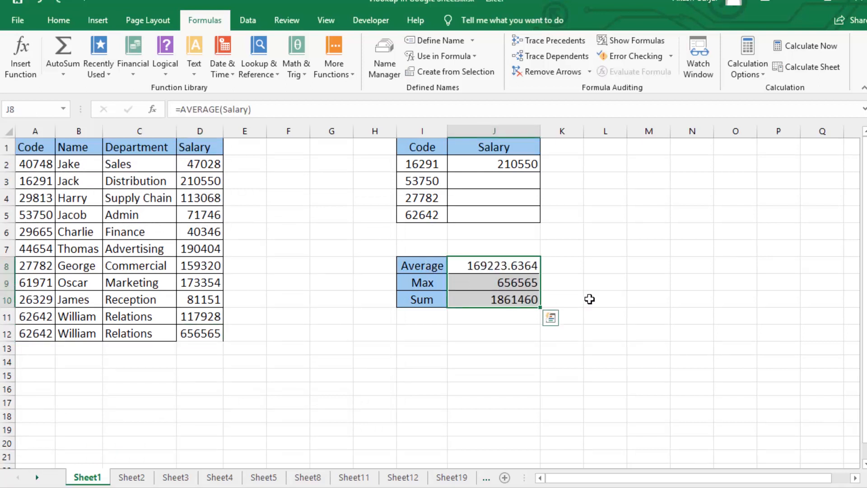
pyautogui.click(508, 292)
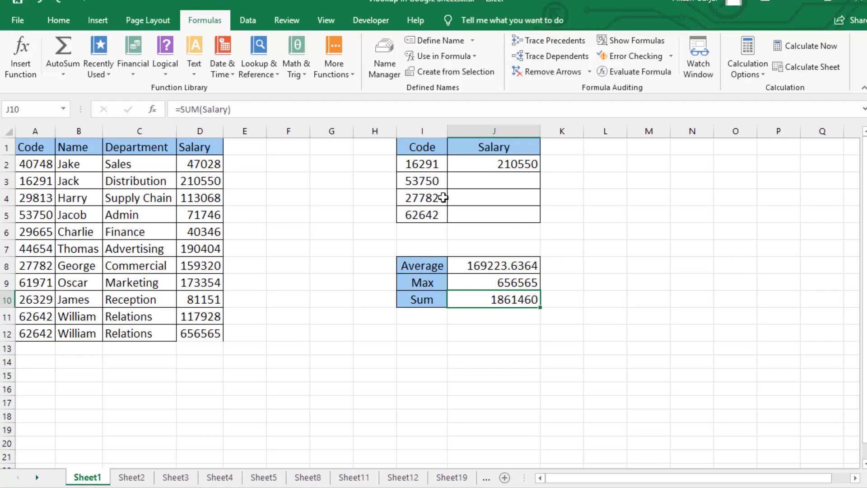
# - Examine the name filter options and the new name form in the Name Manager
pyautogui.click(384, 58)
pyautogui.moveTo(244, 169); pyautogui.dragTo(268, 135)
pyautogui.click(401, 163)
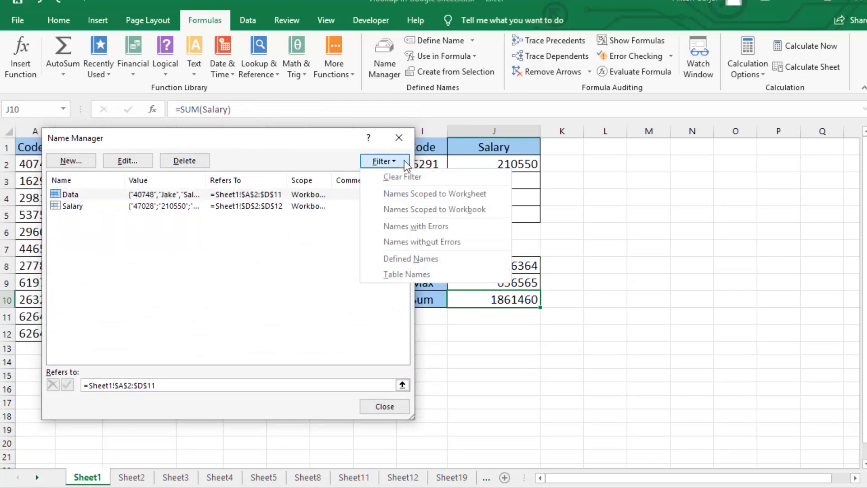
pyautogui.click(401, 162)
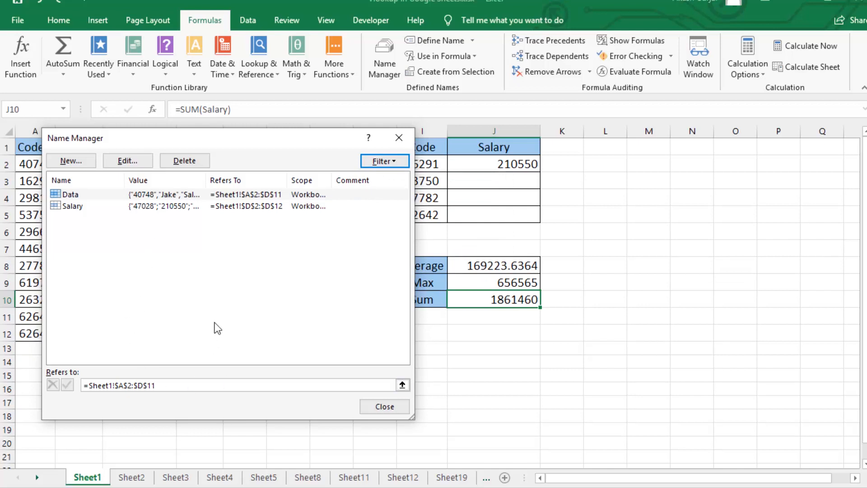
pyautogui.click(402, 165)
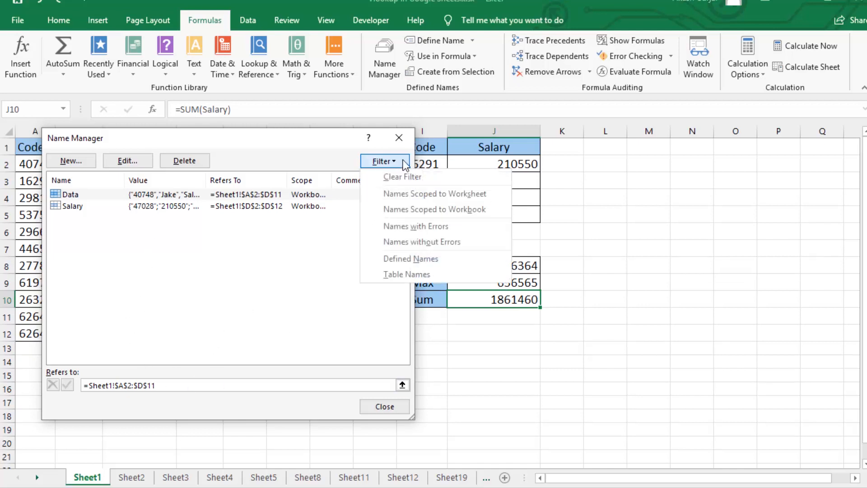
pyautogui.click(418, 180)
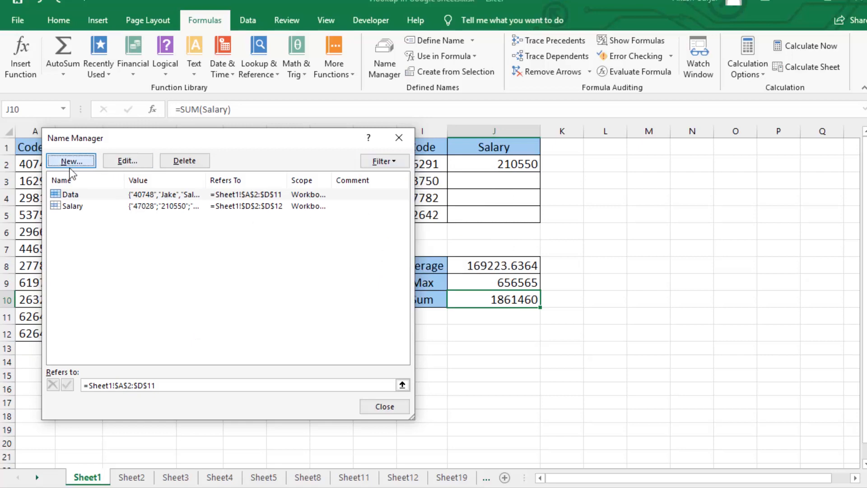
pyautogui.click(71, 161)
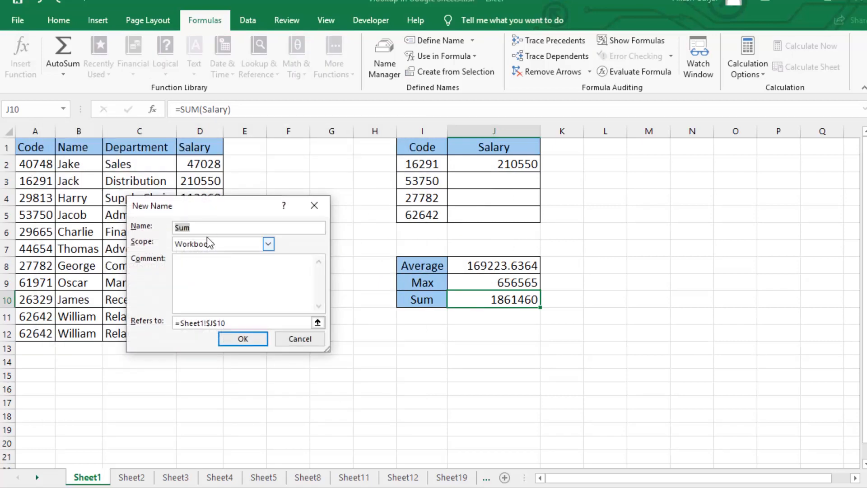
pyautogui.click(295, 338)
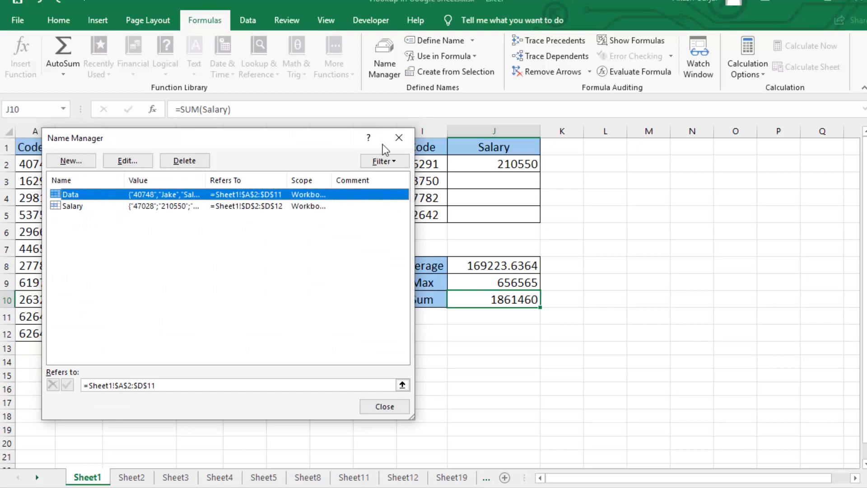
pyautogui.click(401, 139)
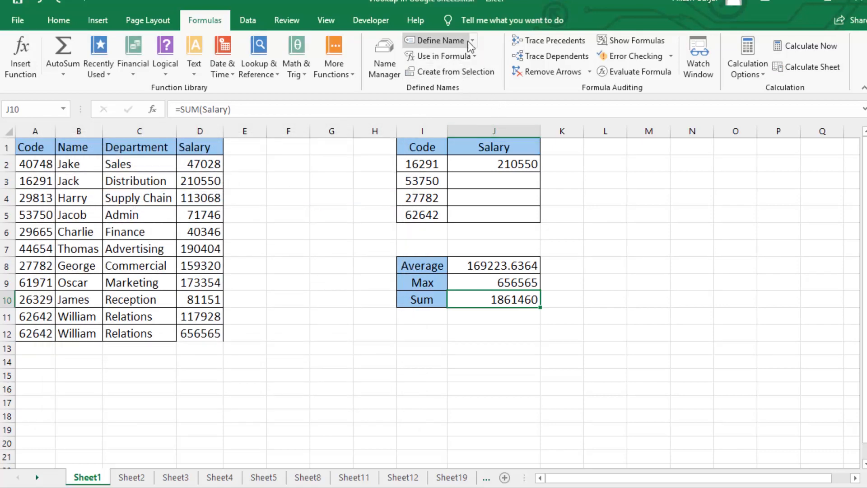
# - Examine the Define Name settings for the salary cells D2:D12 without creating a name
pyautogui.click(32, 109)
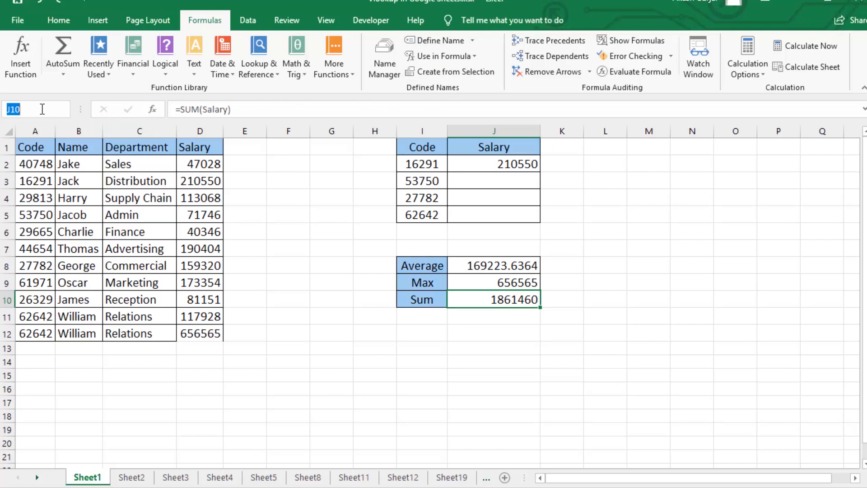
pyautogui.moveTo(200, 164); pyautogui.dragTo(226, 298)
pyautogui.click(188, 247)
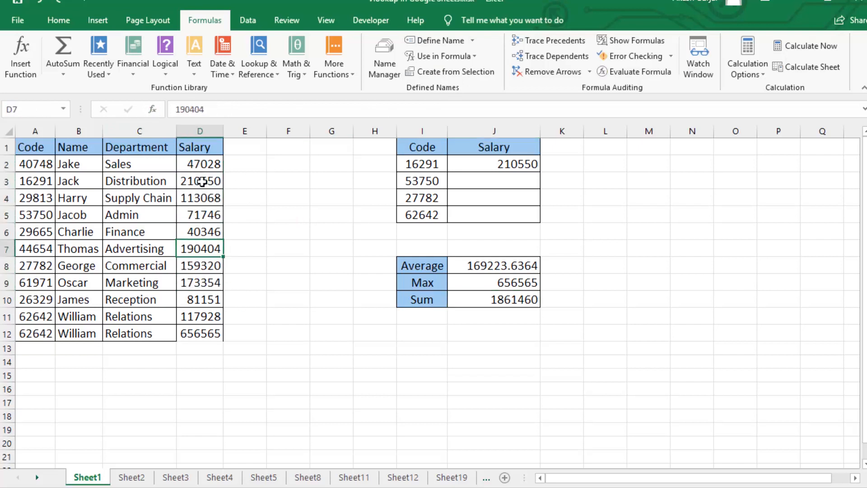
pyautogui.moveTo(204, 165); pyautogui.dragTo(180, 333)
pyautogui.click(438, 40)
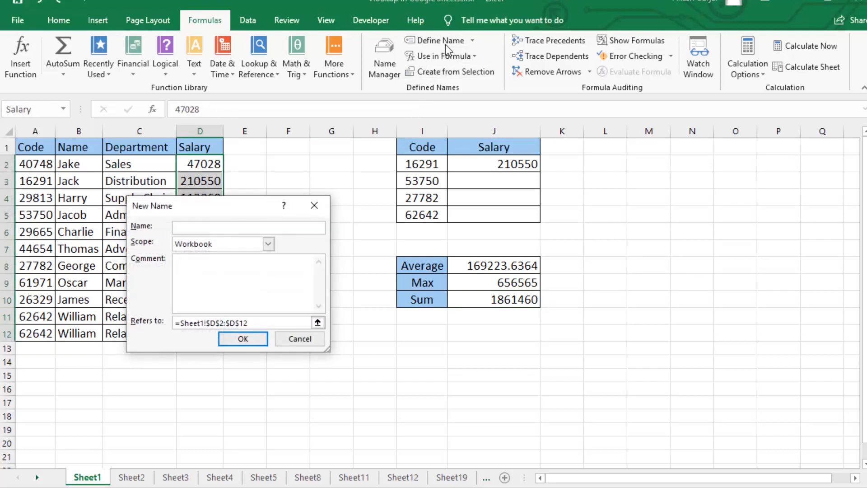
pyautogui.moveTo(228, 214); pyautogui.dragTo(504, 196)
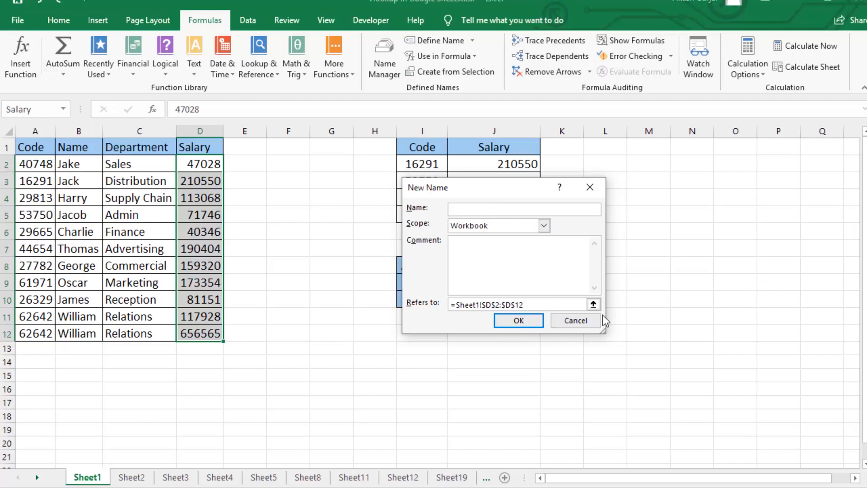
pyautogui.click(575, 320)
# - Select D2:D12 to check its assigned name in the Name Box
pyautogui.click(200, 227)
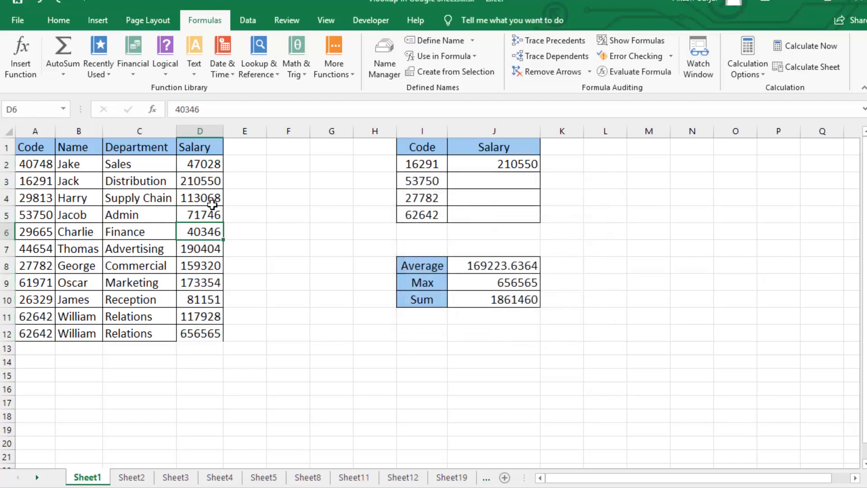
pyautogui.moveTo(211, 163); pyautogui.dragTo(207, 334)
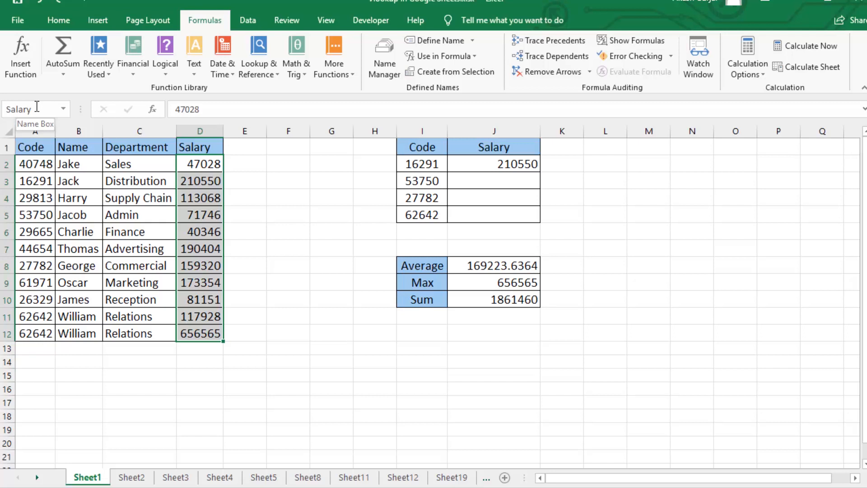
pyautogui.click(284, 214)
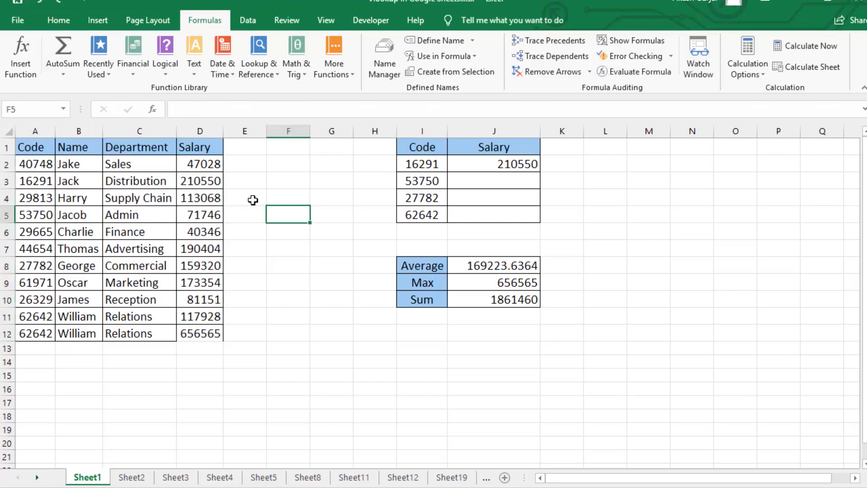